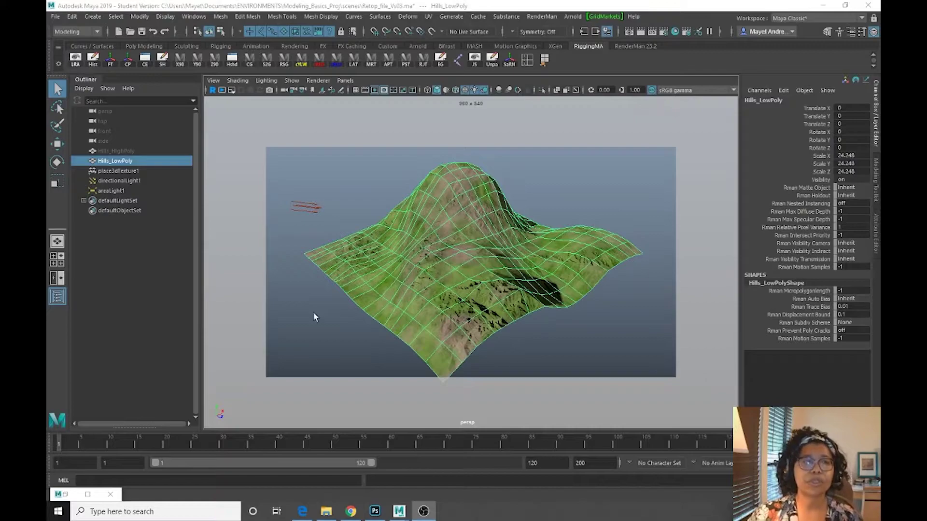
Compare the terrain meshes by showing and rehiding Hills_HighPoly, and view Hills_LowPoly both selected and unselected.
left_click(122, 154)
key("h")
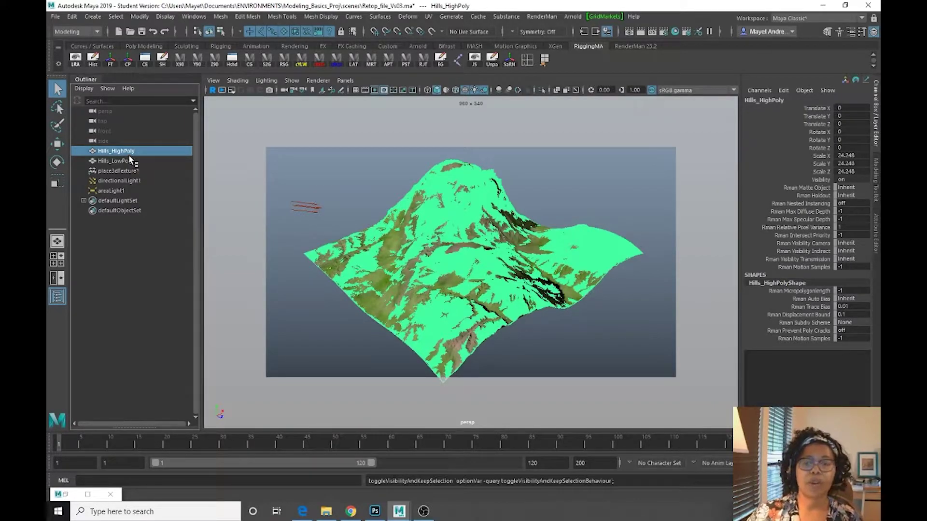
key("h")
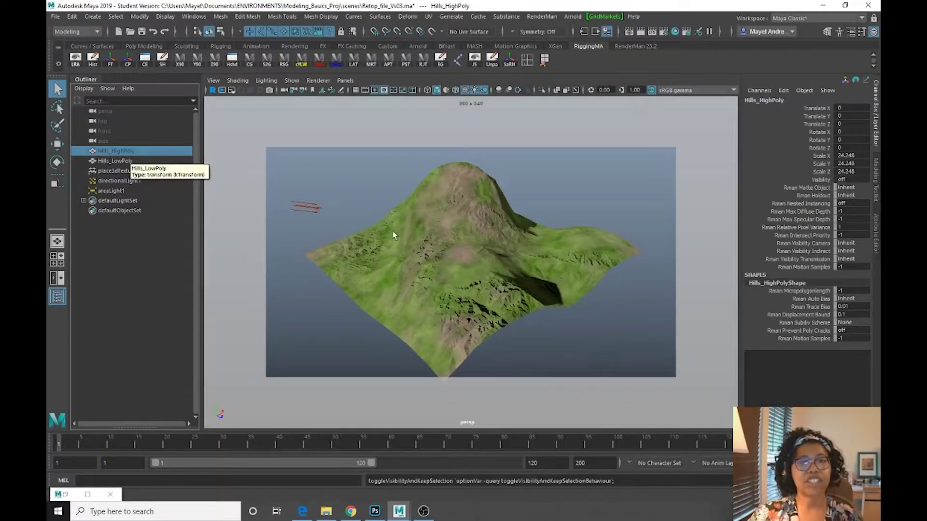
left_click(437, 264)
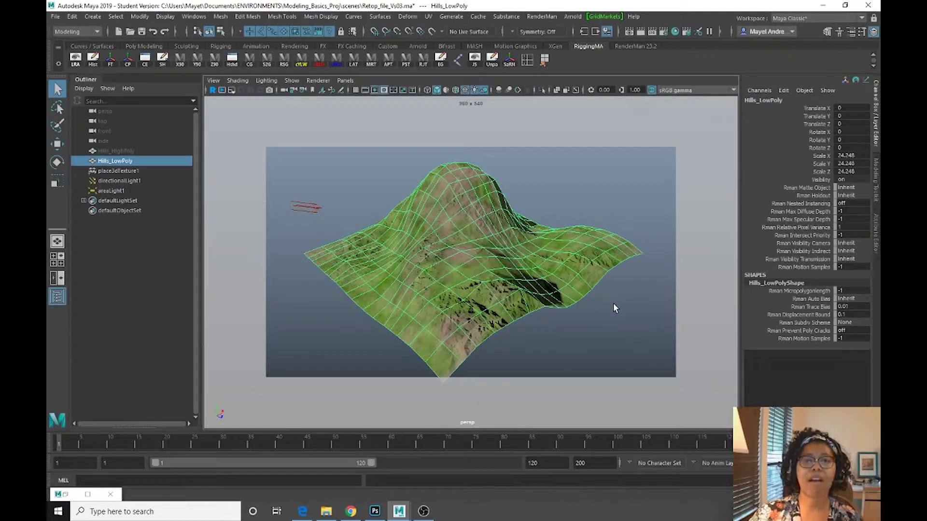
left_click(627, 341)
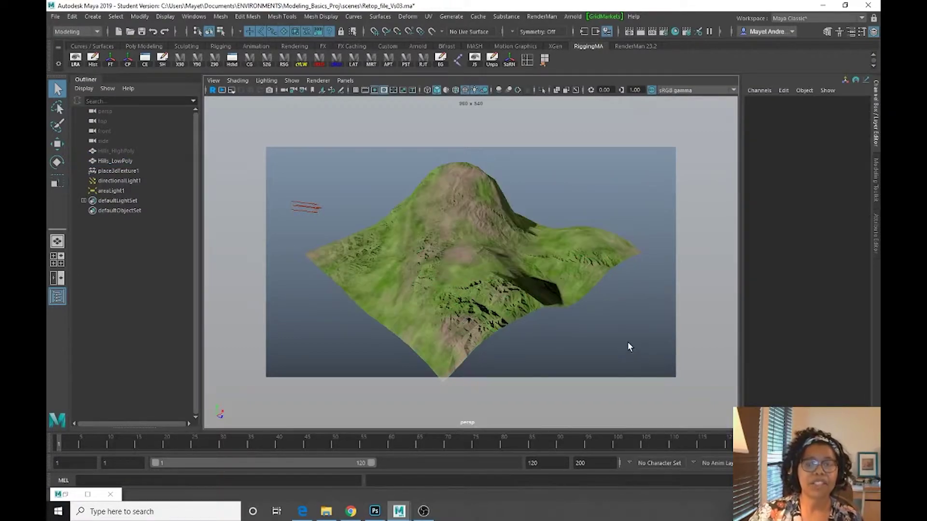
left_click_drag(420, 313, 401, 307, "alt")
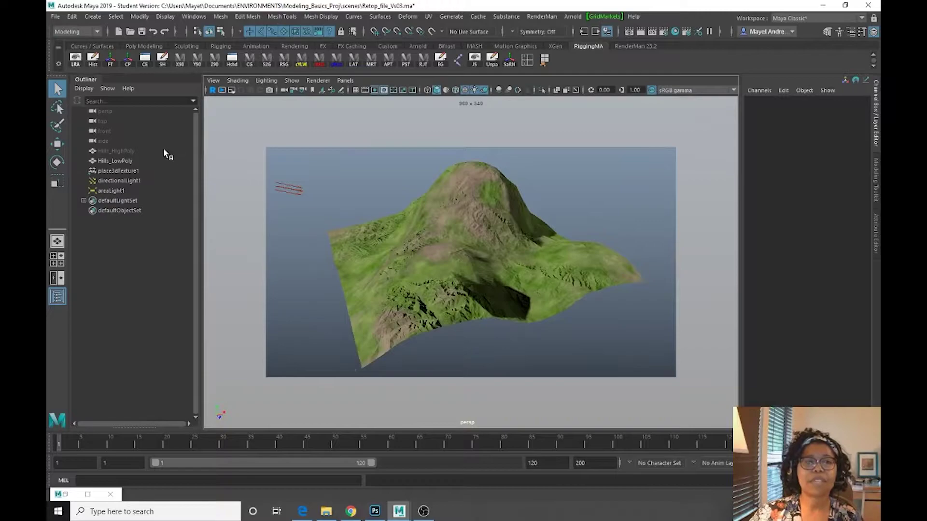
Unhide Hills_HighPoly and view the Hills_NORMAL.tga map in Photoshop before returning to Maya.
left_click(127, 152)
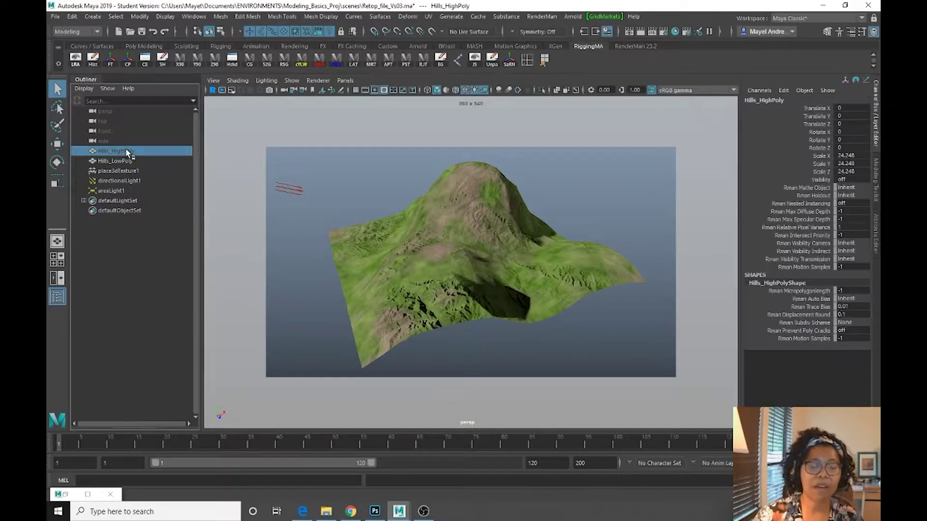
key("h")
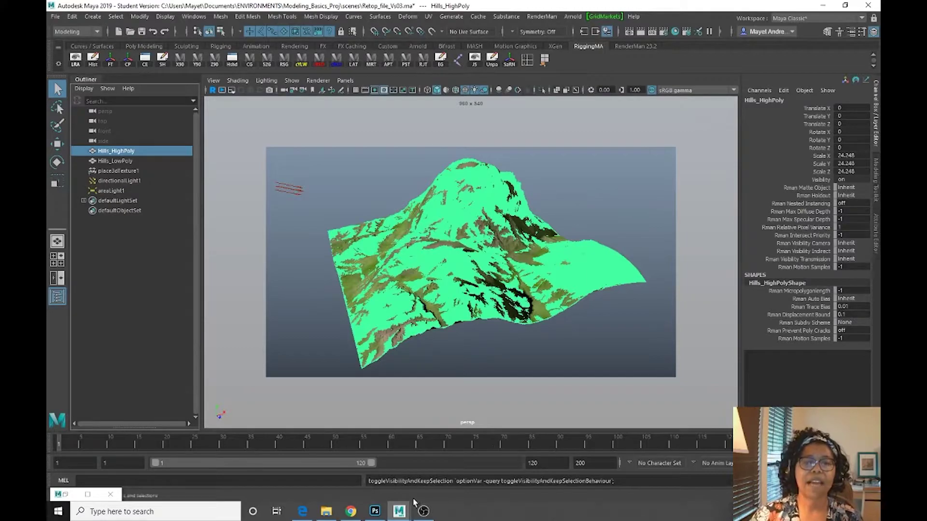
left_click(374, 511)
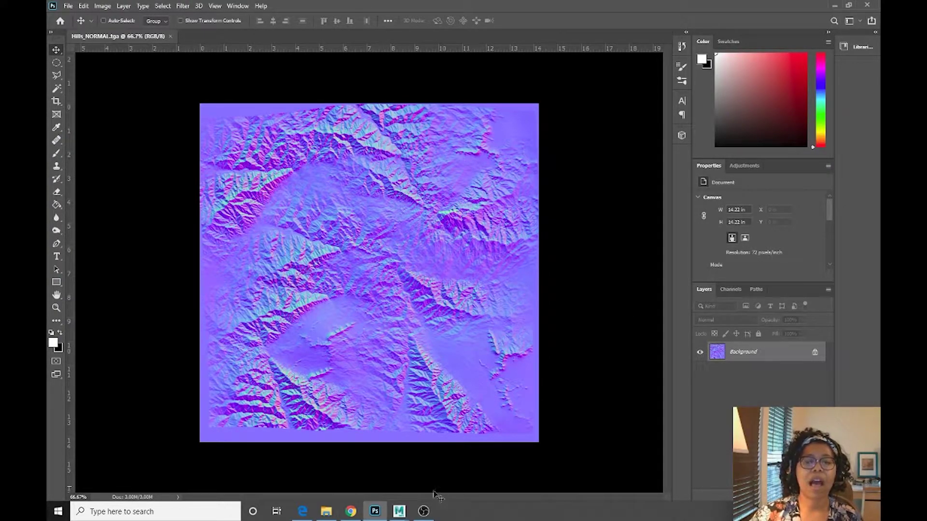
mouse_move(398, 511)
left_click(490, 458)
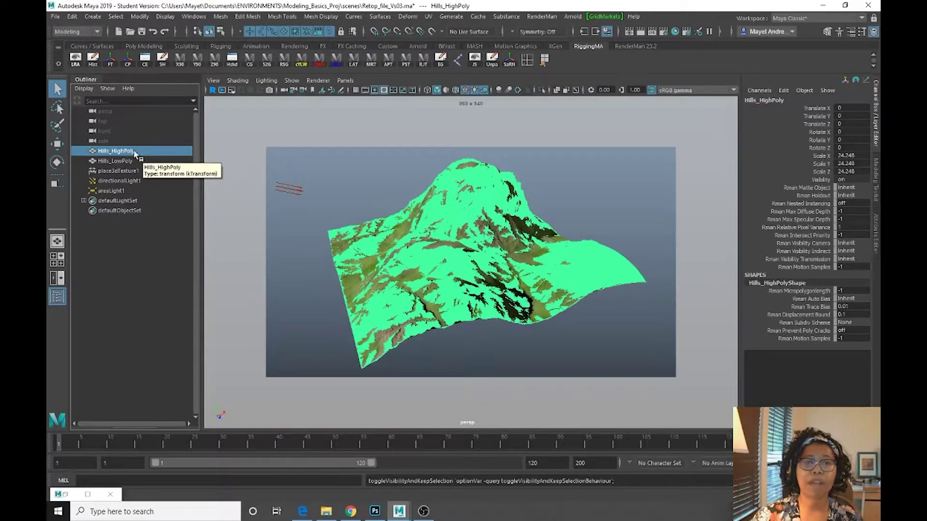
Compare Hills_LowPoly and Hills_HighPoly by selecting each in turn, and hide Hills_HighPoly.
left_click(125, 161)
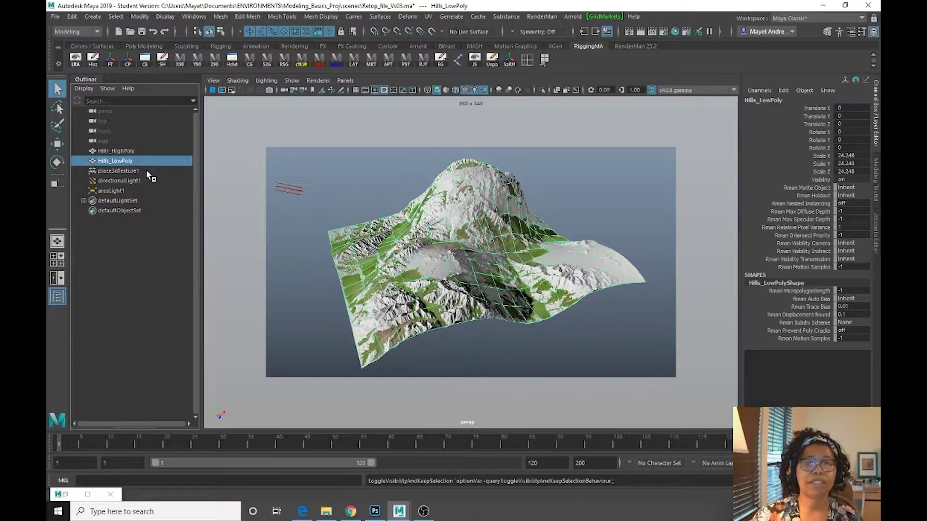
left_click(115, 152)
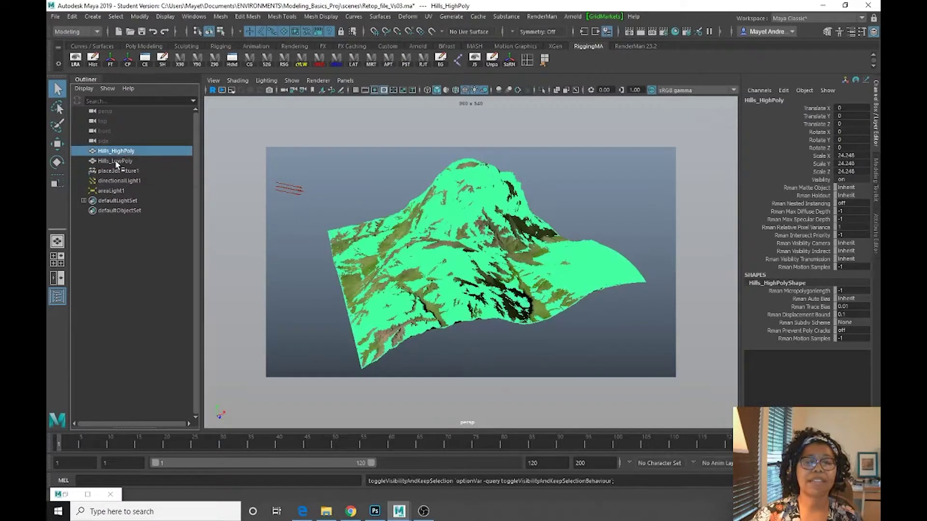
left_click(116, 163)
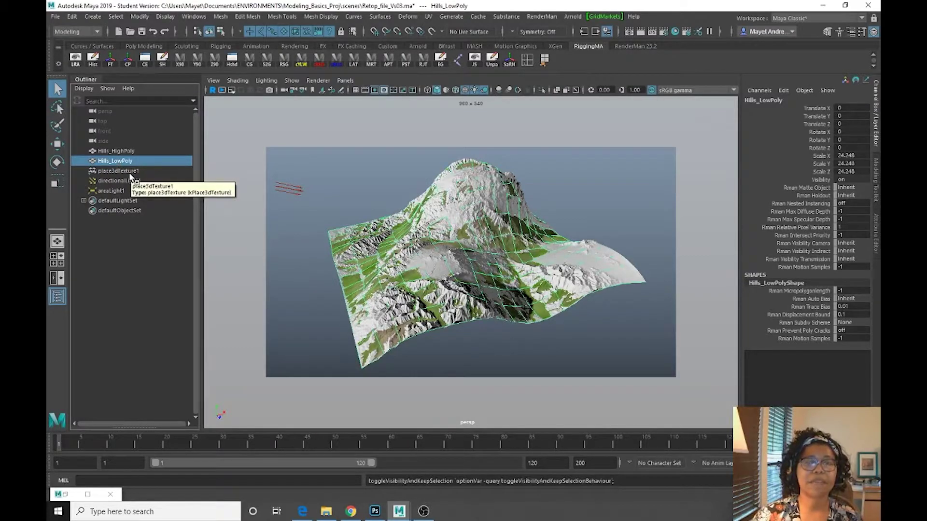
left_click(116, 151)
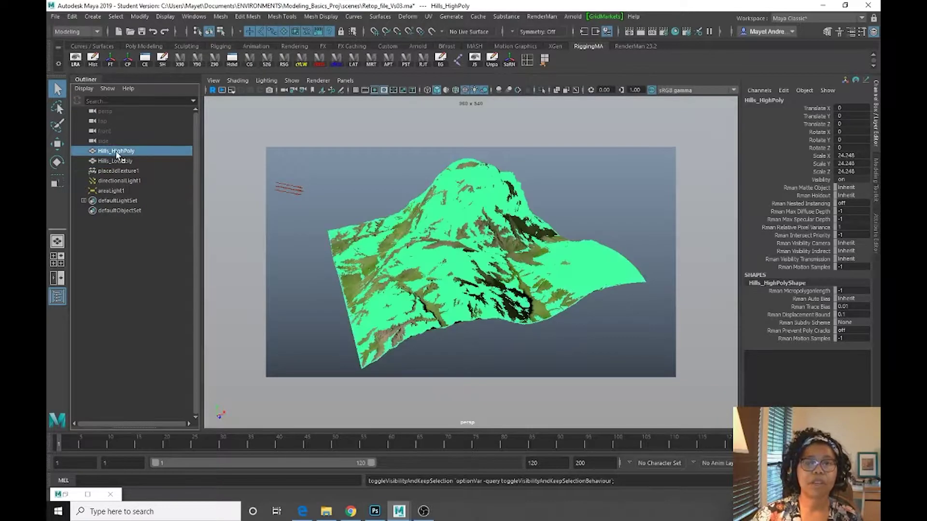
key("h")
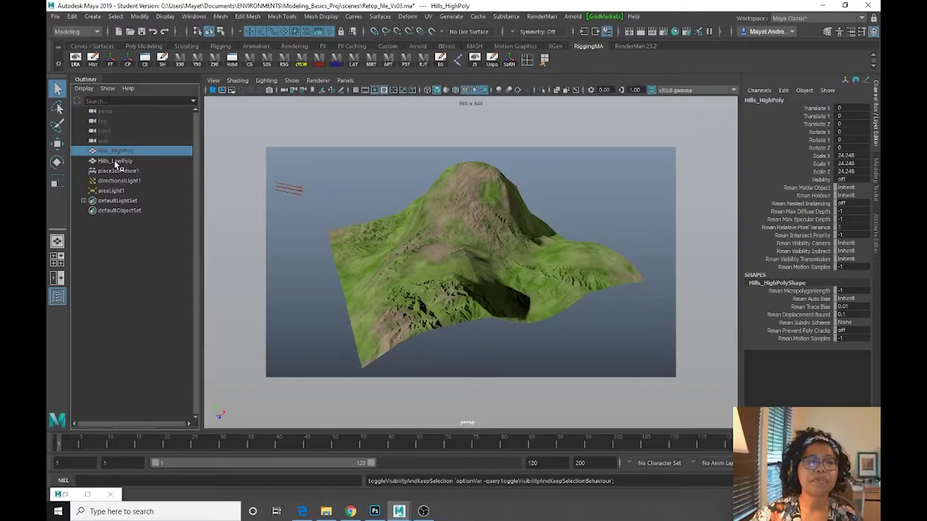
Select Hills_LowPoly and switch to the UV Editing workspace to show its UV layout.
left_click(114, 160)
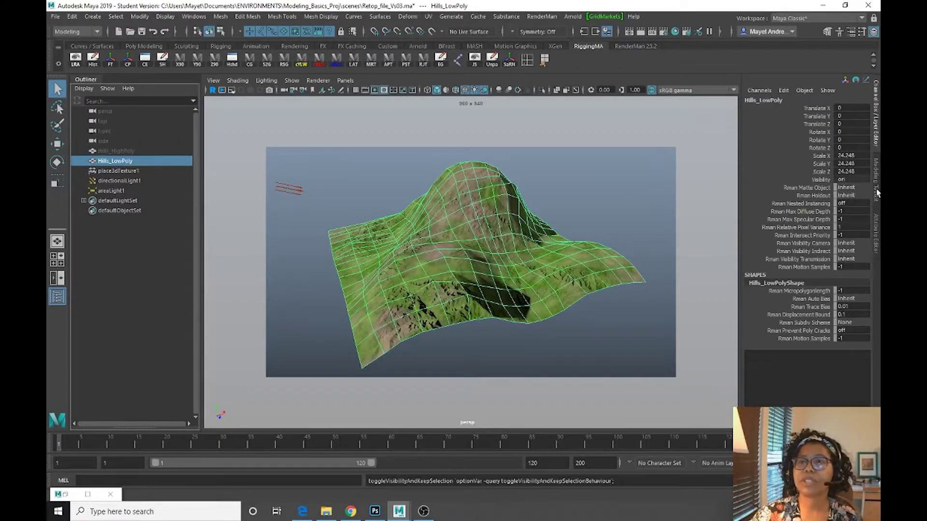
left_click(848, 18)
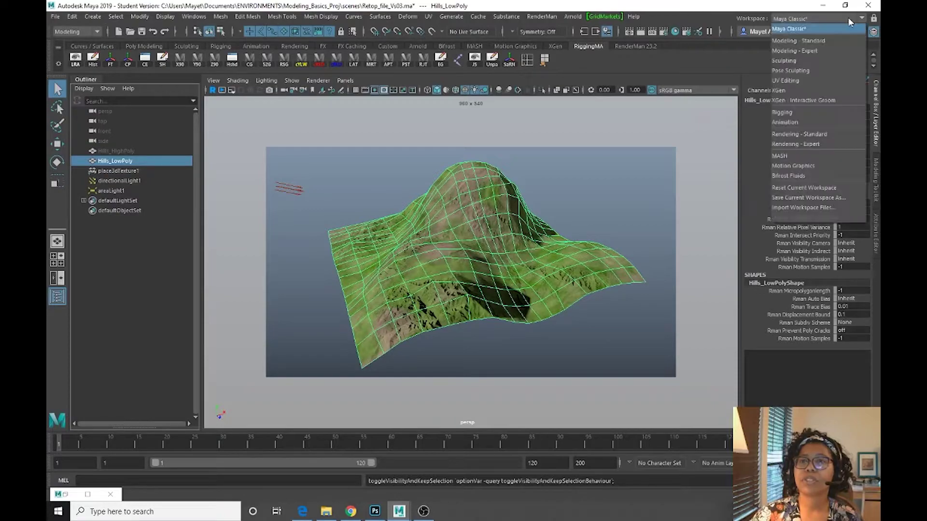
left_click(827, 80)
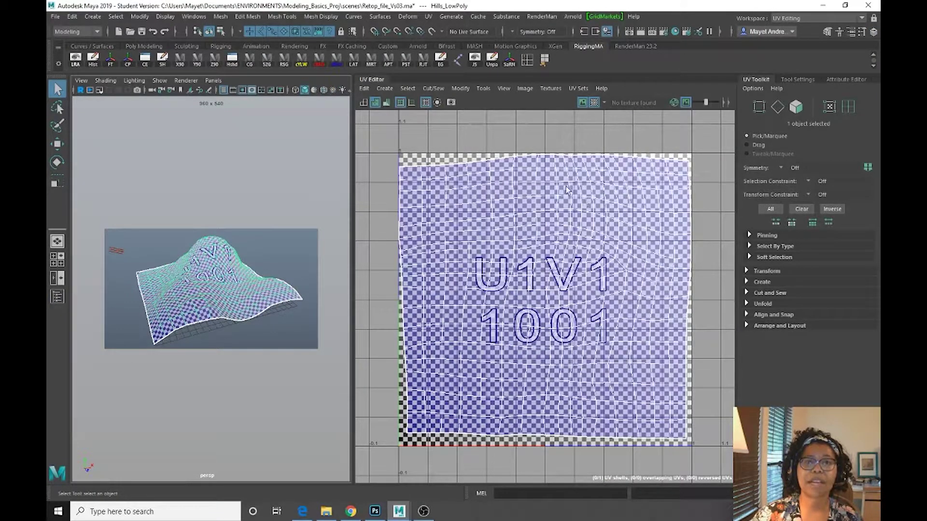
Review the Planar Mapping options without projecting, and reveal the Unfold tools in the UV Toolkit.
left_click(429, 17)
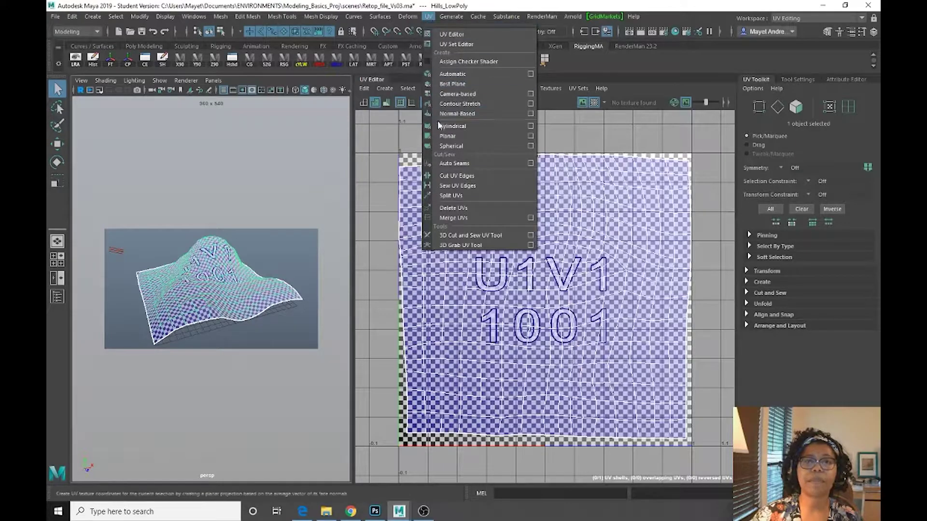
left_click(531, 136)
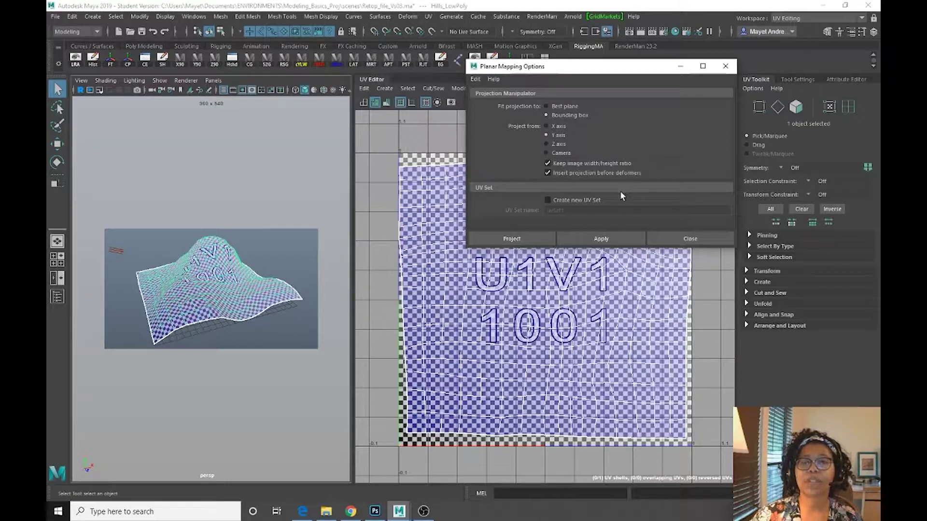
left_click(725, 67)
left_click(758, 304)
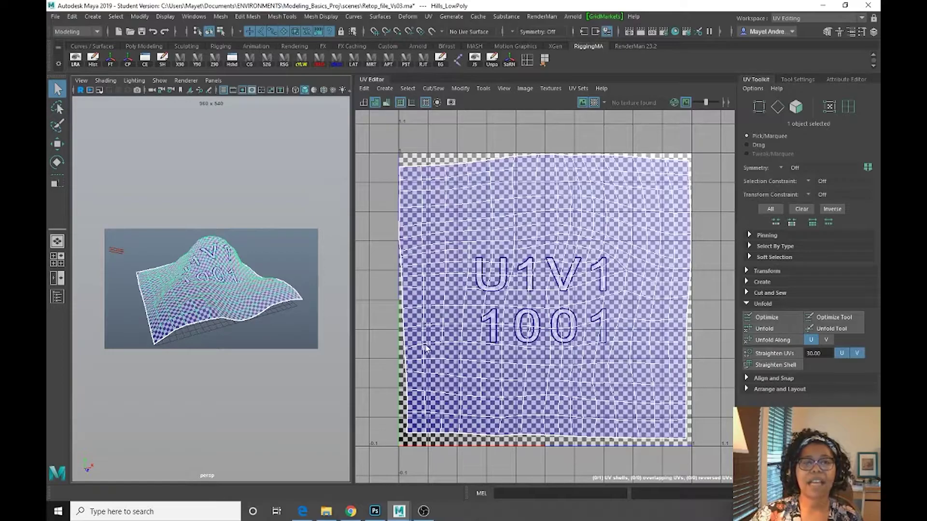
Turn off the gate mask and the resolution gate in the perspective view of the checkered terrain.
left_click_drag(209, 298, 225, 316, "alt")
scroll(224, 315, "up", 4)
scroll(225, 318, "up", 4)
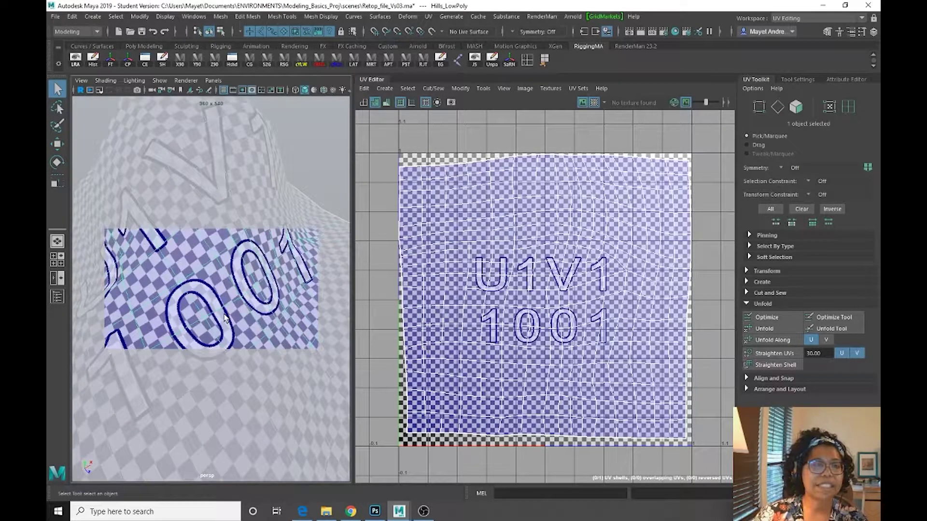
left_click(252, 91)
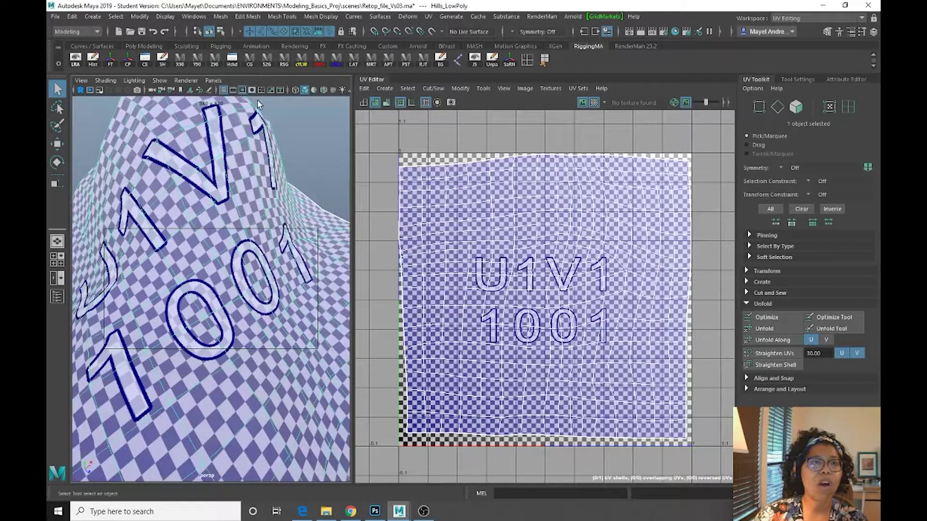
left_click(242, 90)
Inspect the checker pattern on the low-poly terrain from several angles and the placement of its UV shell in the UV grid.
left_click_drag(286, 276, 273, 293, "alt")
scroll(262, 281, "down", 5)
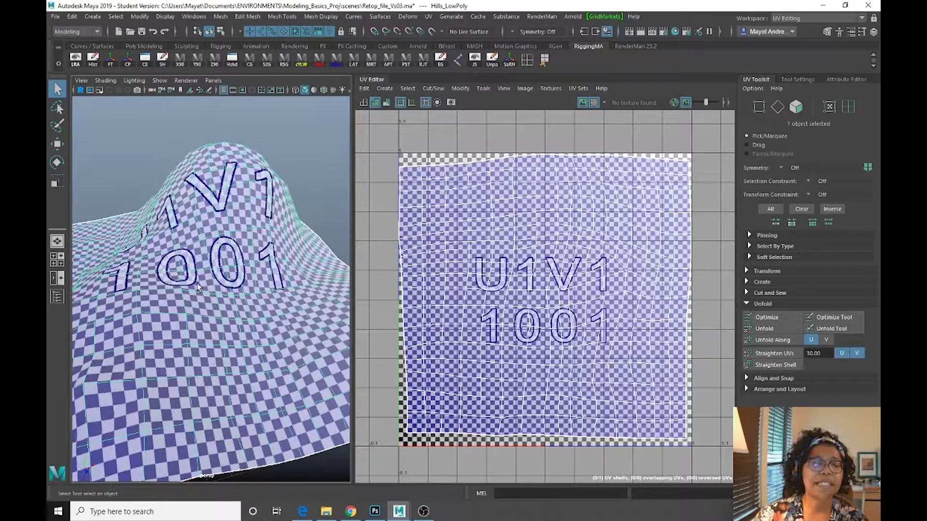
scroll(269, 355, "down", 3)
left_click_drag(269, 355, 269, 297, "alt")
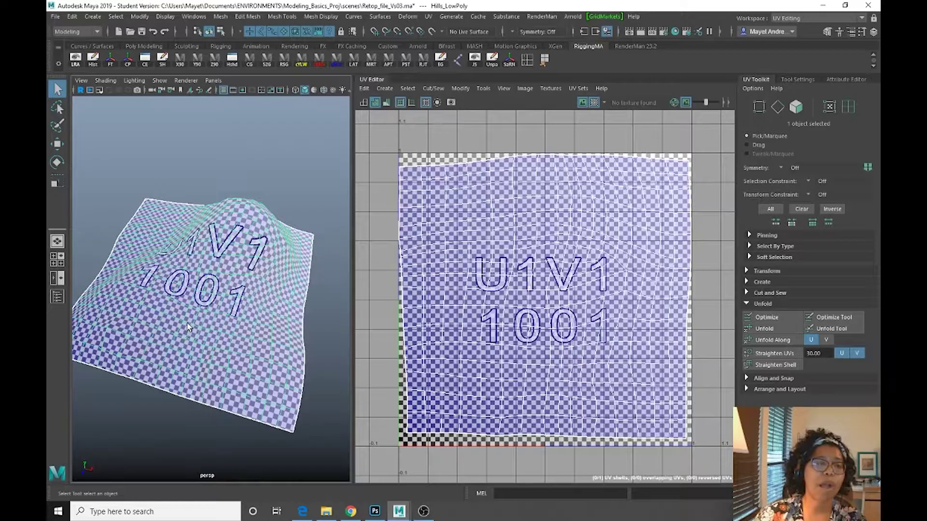
left_click_drag(163, 336, 271, 323, "alt")
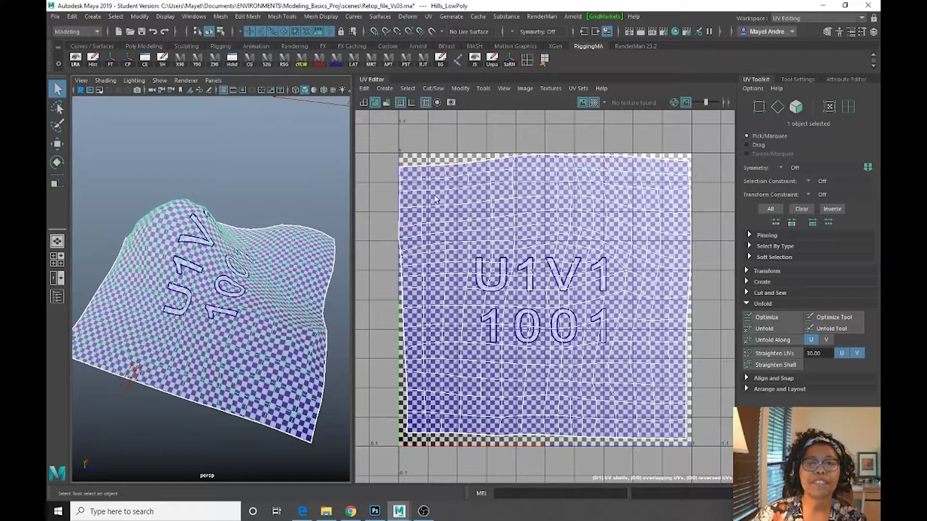
scroll(560, 353, "down", 5)
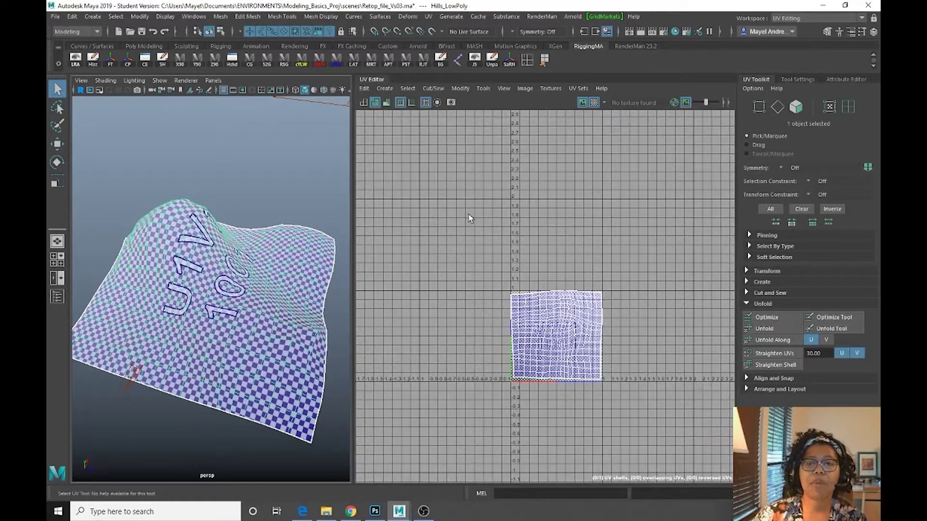
scroll(541, 372, "up", 5)
middle_click_drag(634, 351, 592, 379, "alt")
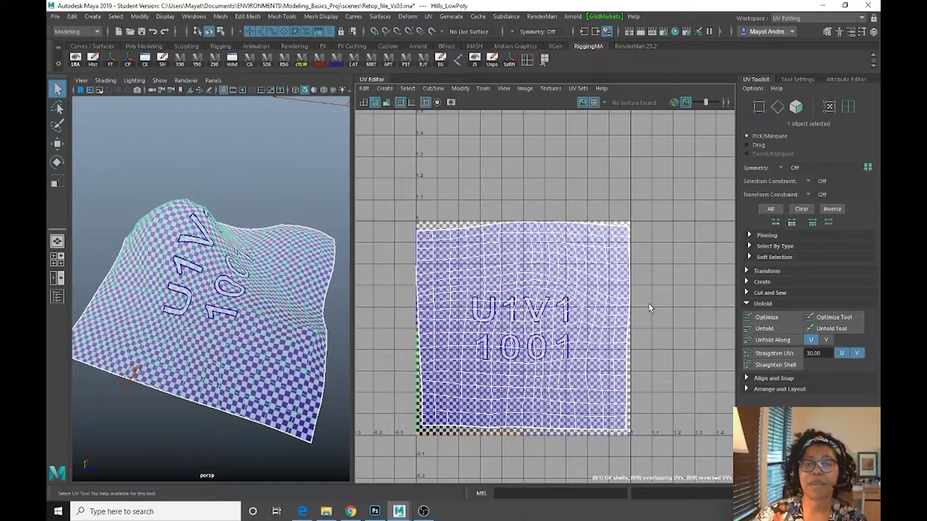
Return to the Maya Classic workspace and display the terrain with scene lighting.
left_click(824, 22)
left_click(800, 29)
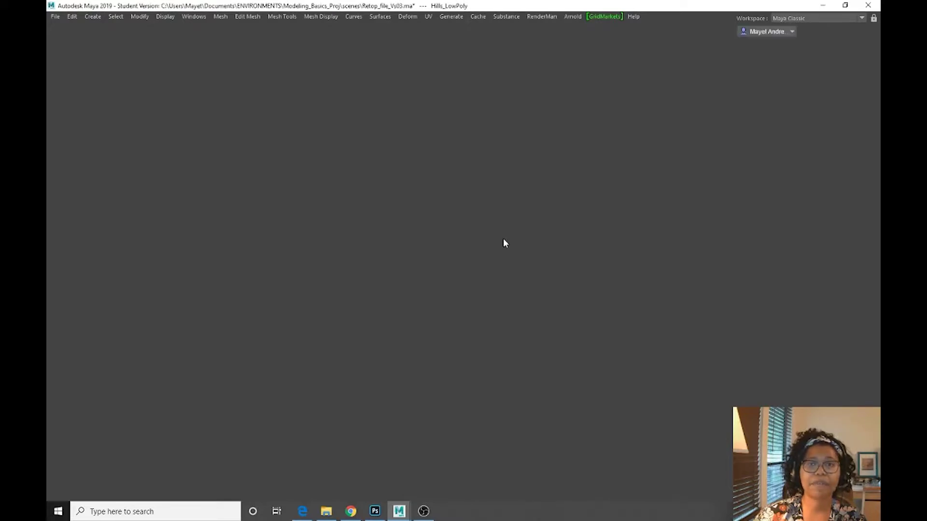
key("7")
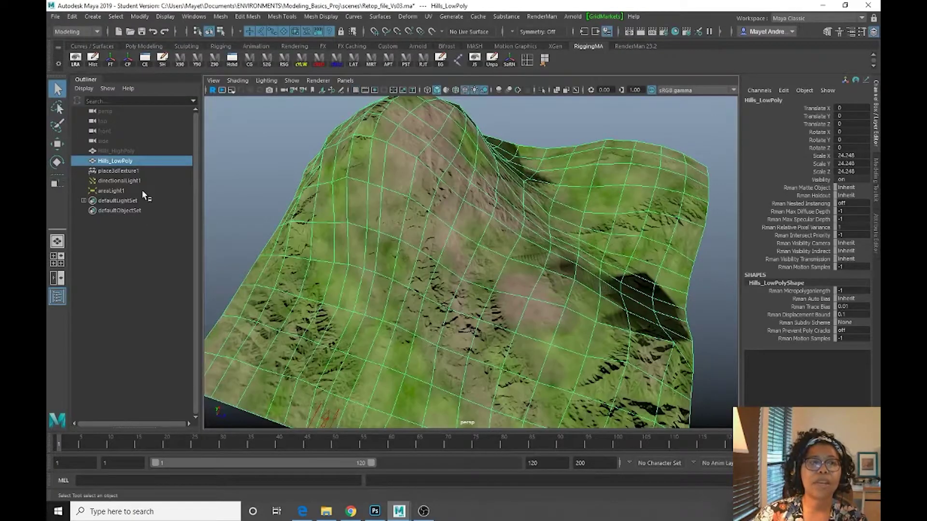
Unhide Hills_HighPoly and select Hills_LowPoly as the target mesh.
left_click(120, 151)
key("h")
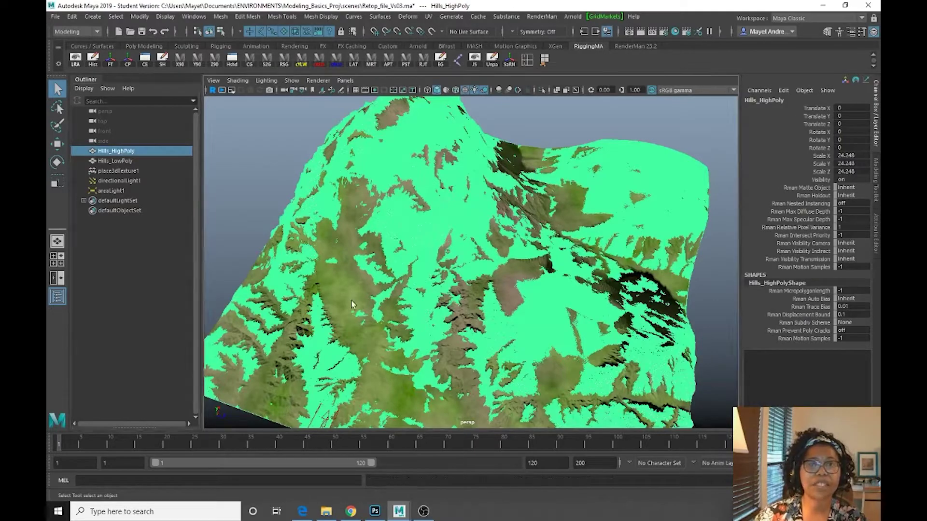
left_click(531, 355)
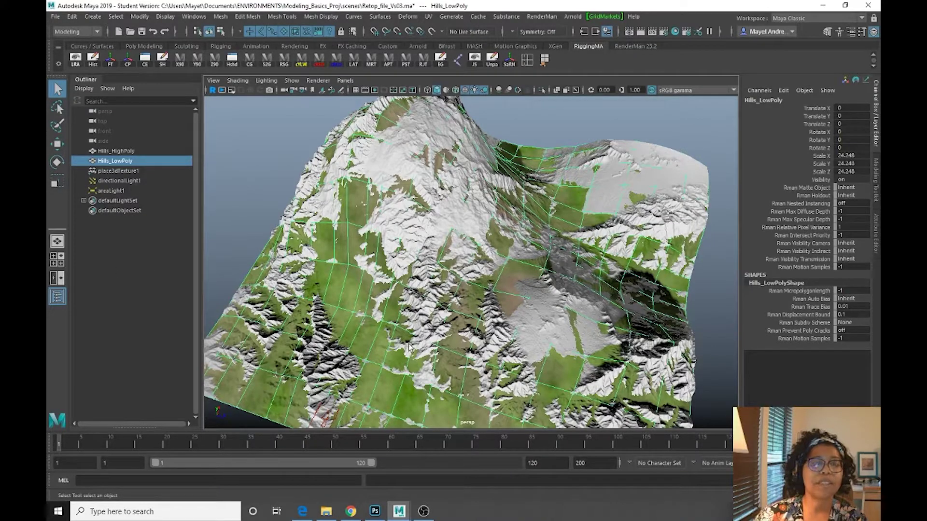
Switch to the Rendering menu set and open Transfer Maps for the selected Hills_LowPoly mesh.
left_click(77, 32)
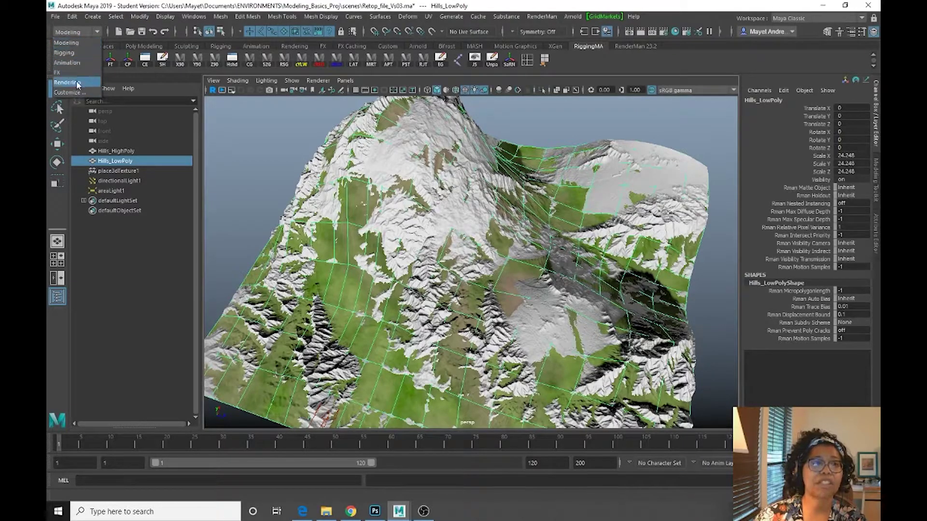
left_click(77, 83)
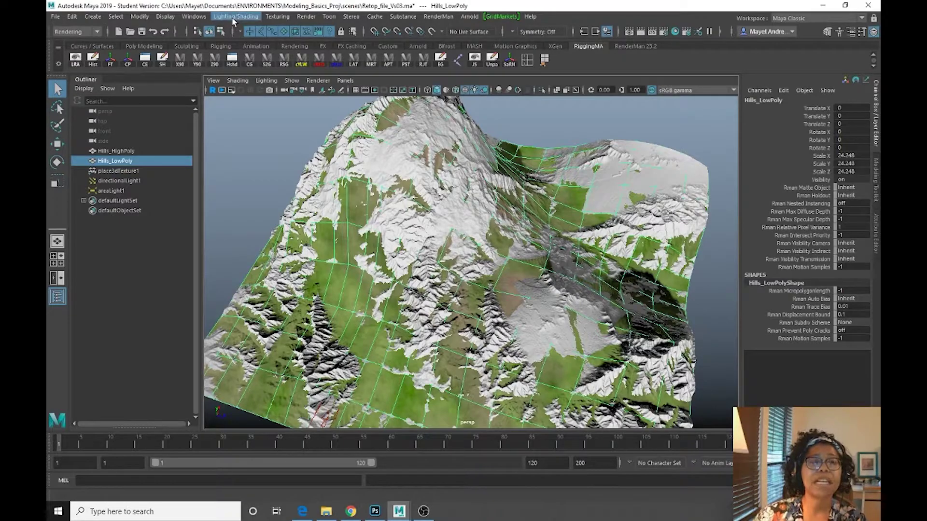
left_click(234, 17)
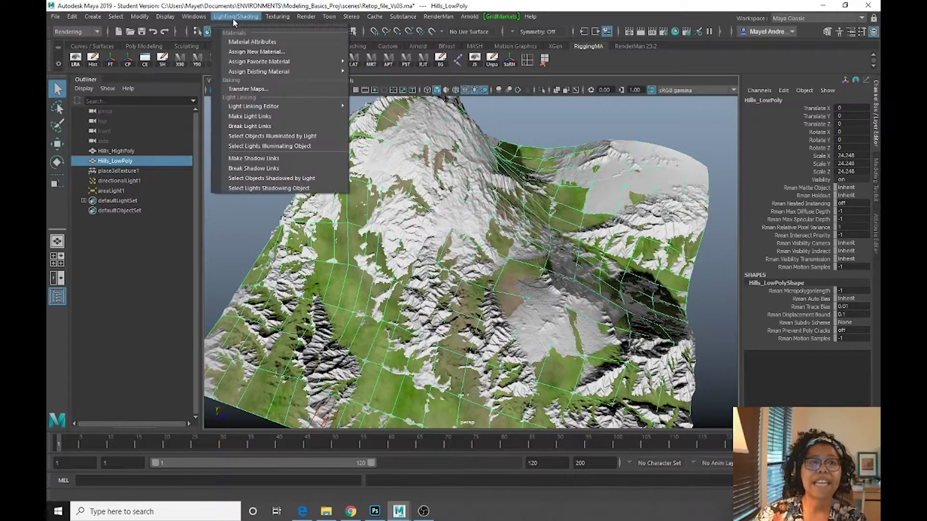
left_click(249, 89)
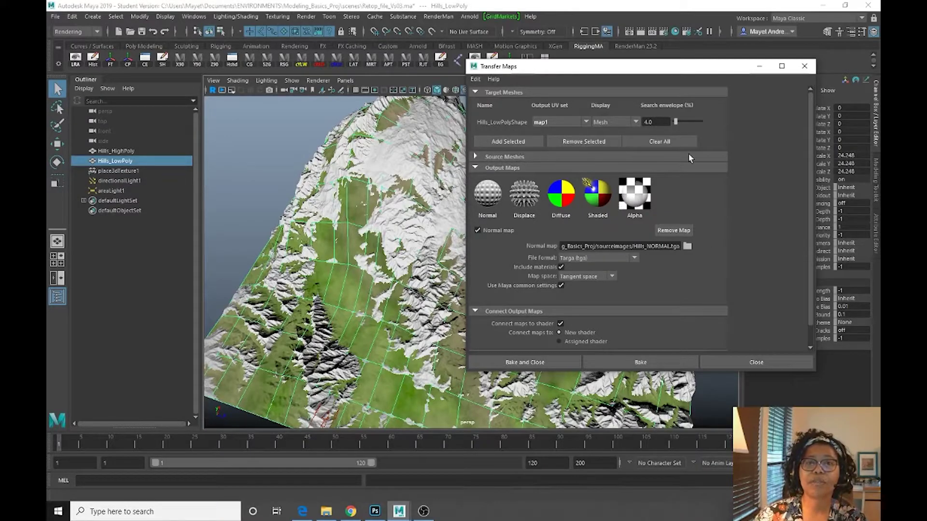
Clear the existing target mesh and normal map output from Transfer Maps, and add Hills_LowPoly as the target mesh.
left_click(673, 141)
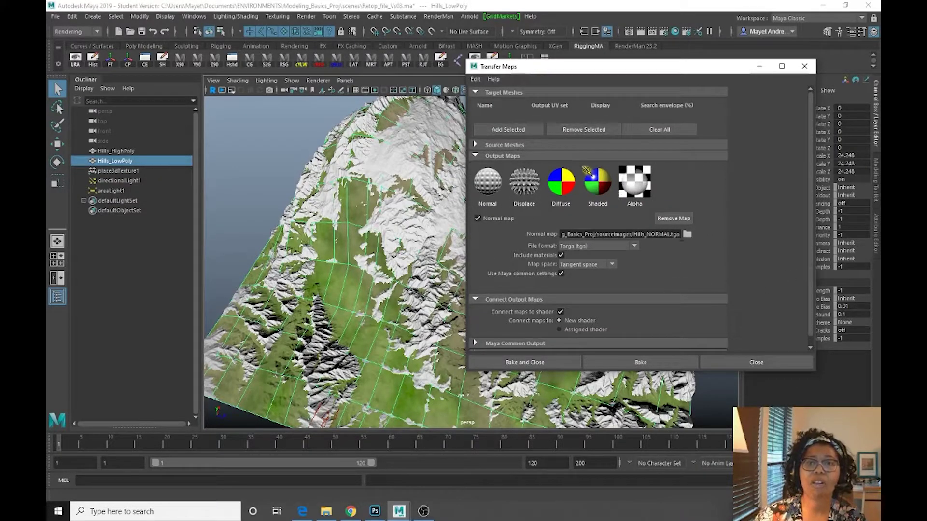
left_click(675, 218)
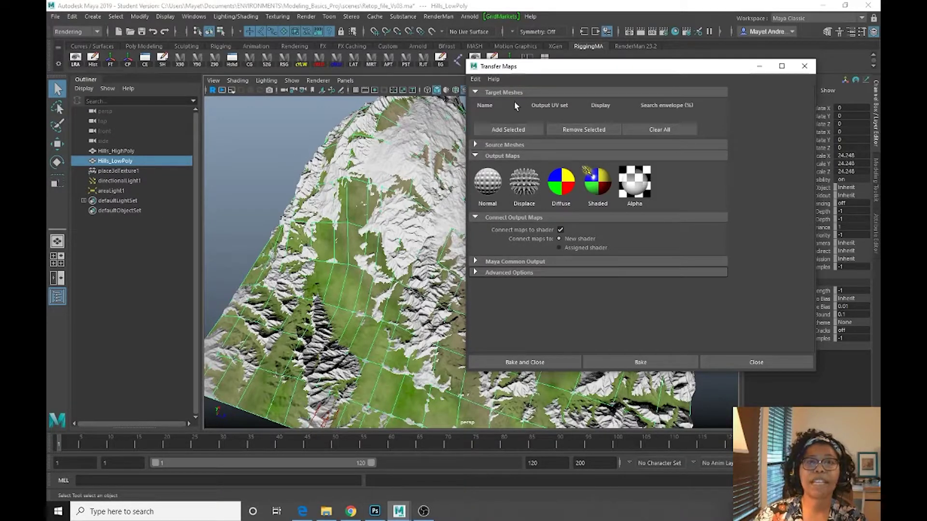
left_click(515, 130)
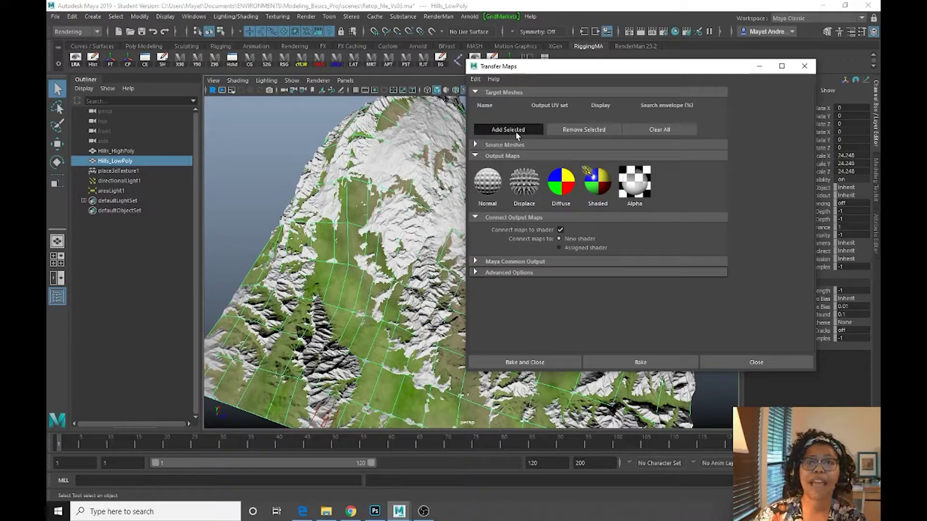
Add Hills_HighPoly as the source mesh for the transfer.
left_click(476, 157)
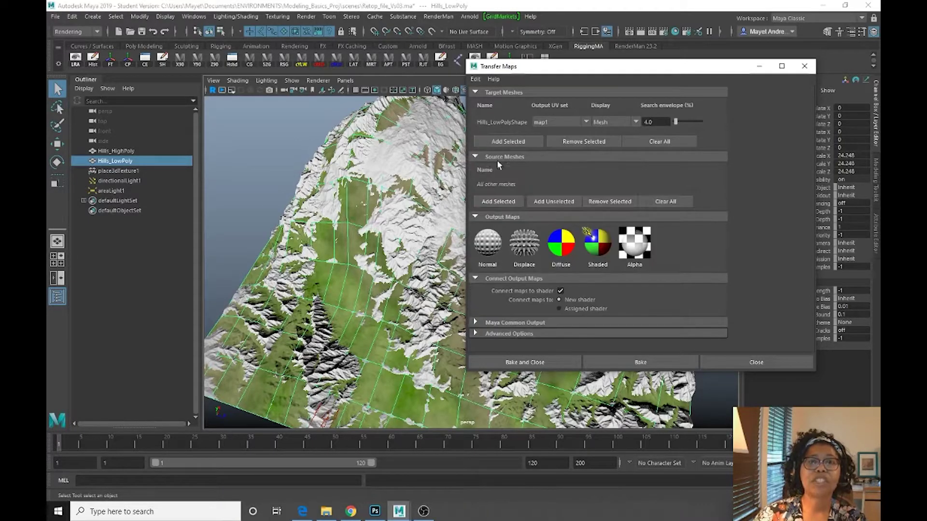
left_click(116, 151)
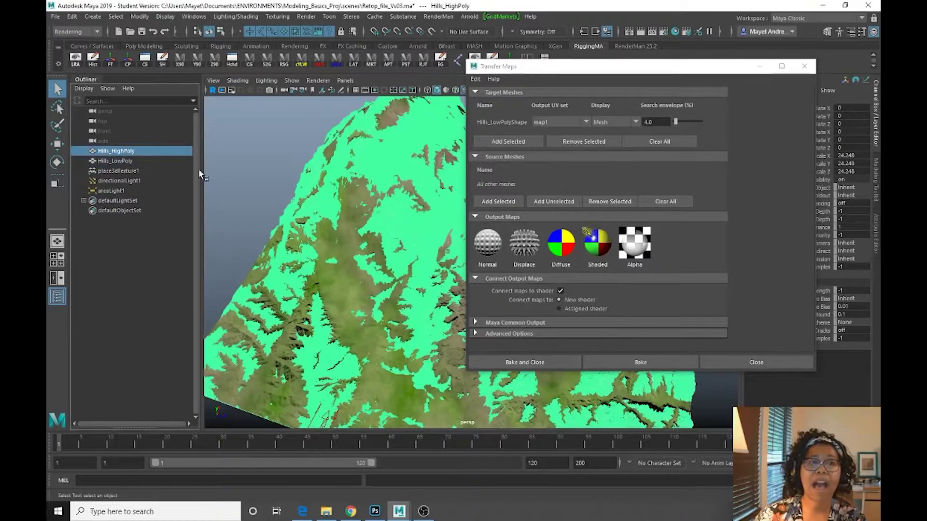
left_click(498, 201)
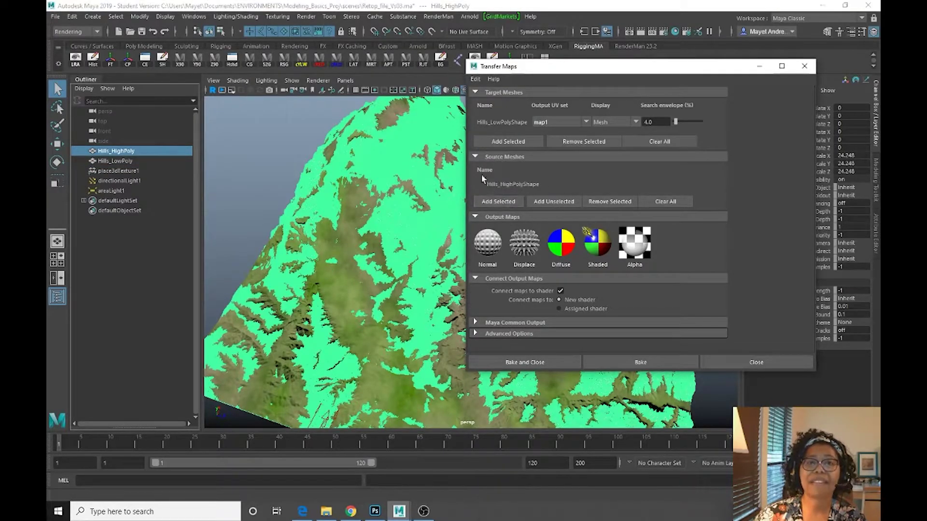
Set the display of the Hills_LowPoly target mesh to Envelope.
left_click(635, 123)
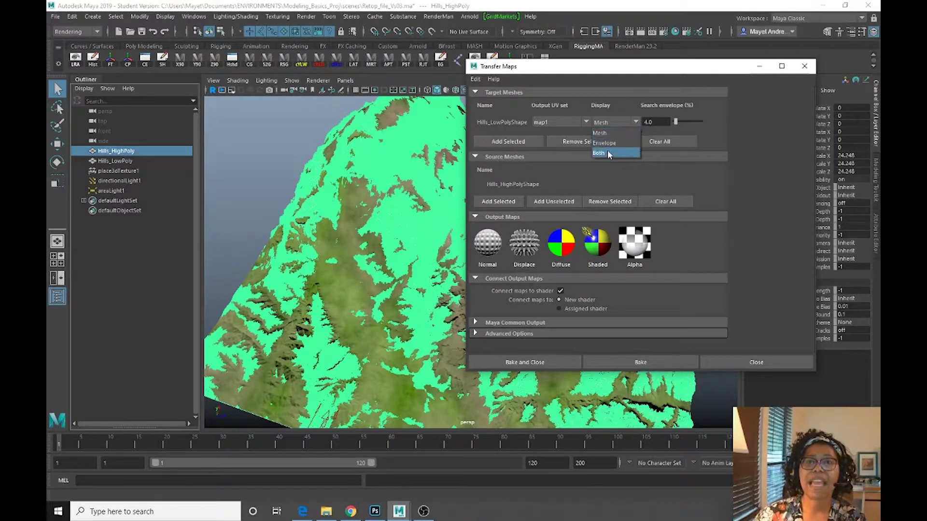
left_click(606, 138)
left_click_drag(328, 285, 306, 284, "alt")
Try a search envelope of 1% and inspect how far it covers the high-poly terrain.
double_click(654, 122)
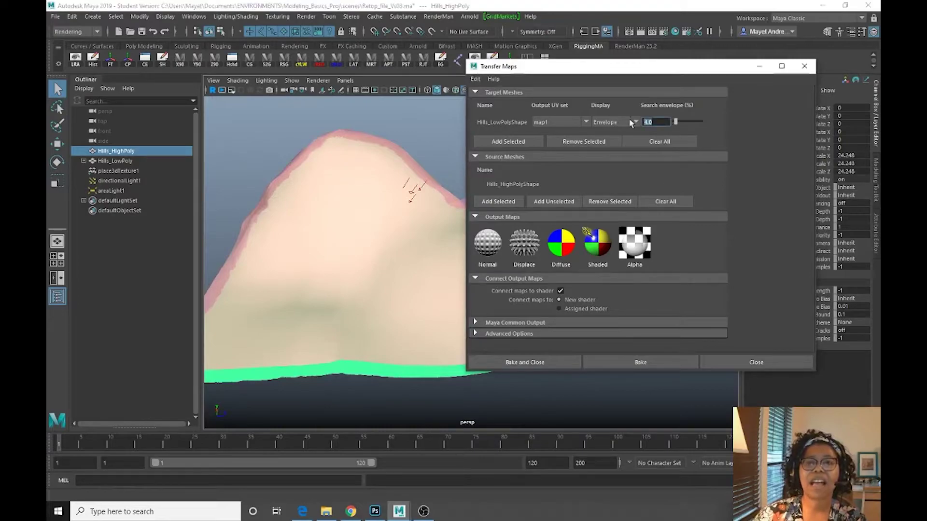
type("1")
key("Return")
left_click_drag(400, 215, 386, 275, "alt")
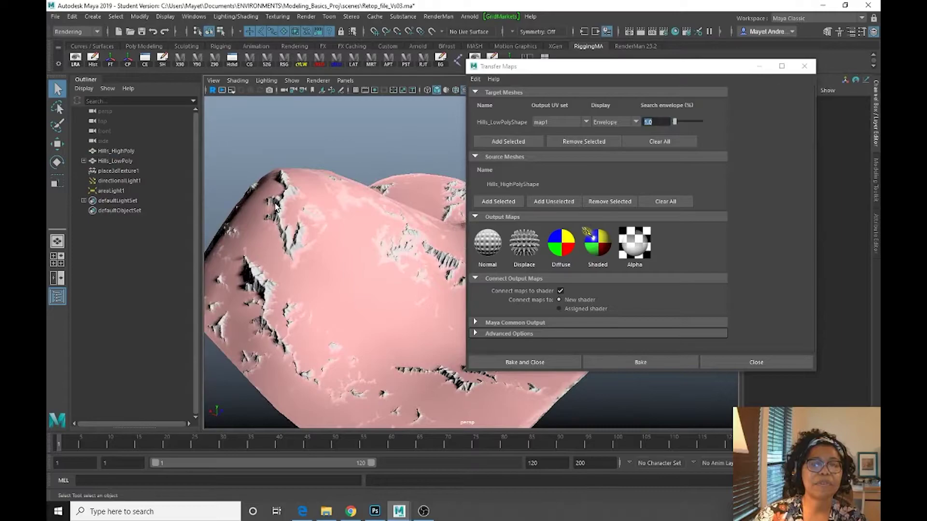
left_click_drag(288, 271, 372, 275, "alt")
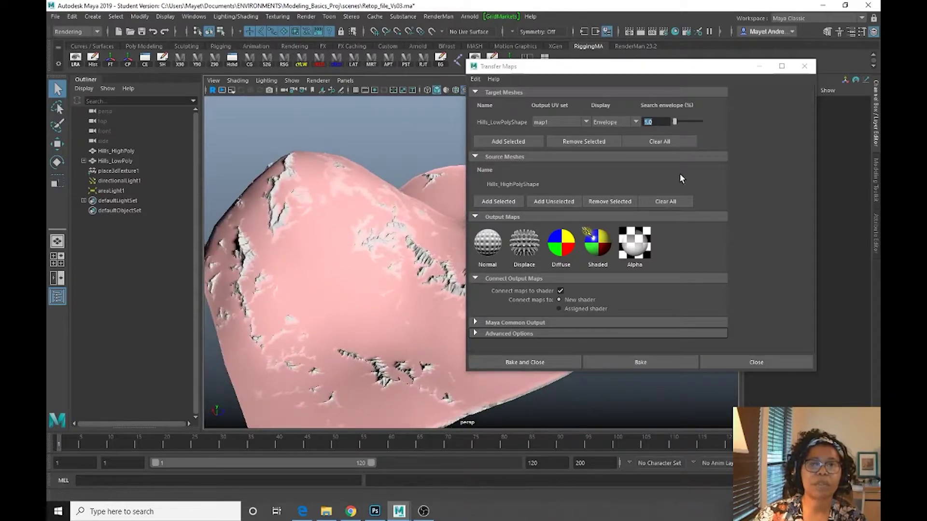
Set the search envelope to 4% and inspect the terrain from several sides for areas outside the envelope.
left_click_drag(675, 121, 618, 122)
type("4")
key("Return")
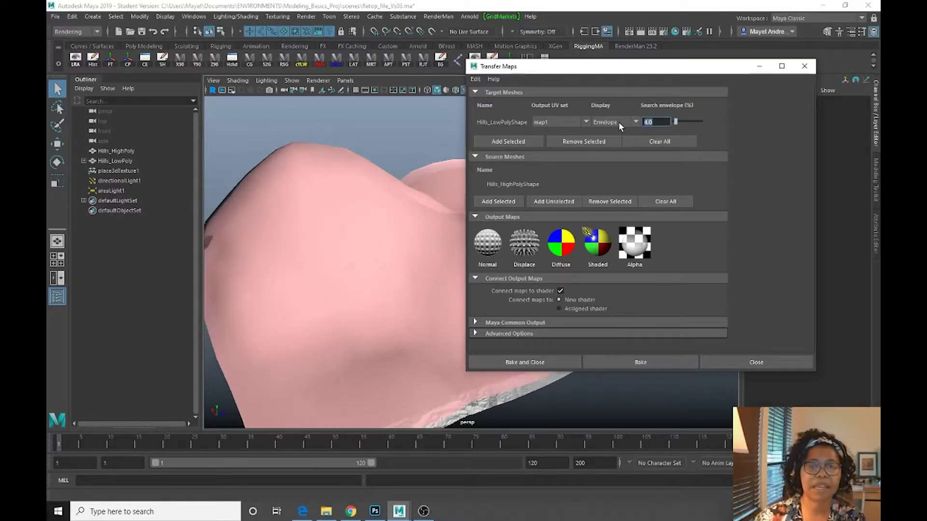
left_click_drag(302, 263, 500, 259, "alt")
left_click_drag(376, 263, 130, 274, "alt")
left_click_drag(356, 314, 377, 304, "alt")
middle_click_drag(377, 304, 318, 330, "alt")
Raise the search envelope to 4.3% and further to 4.5%, and inspect its coverage around the terrain.
left_click_drag(653, 121, 639, 122)
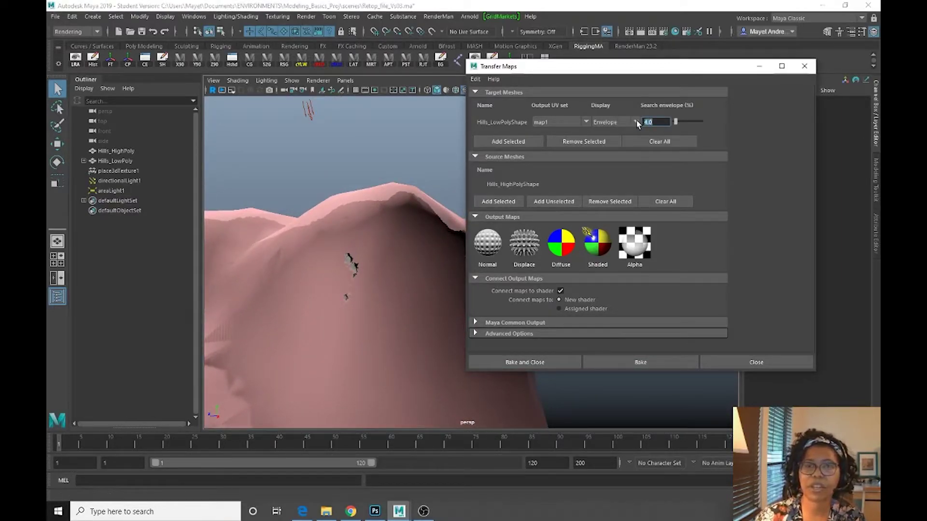
type("4.3")
key("Return")
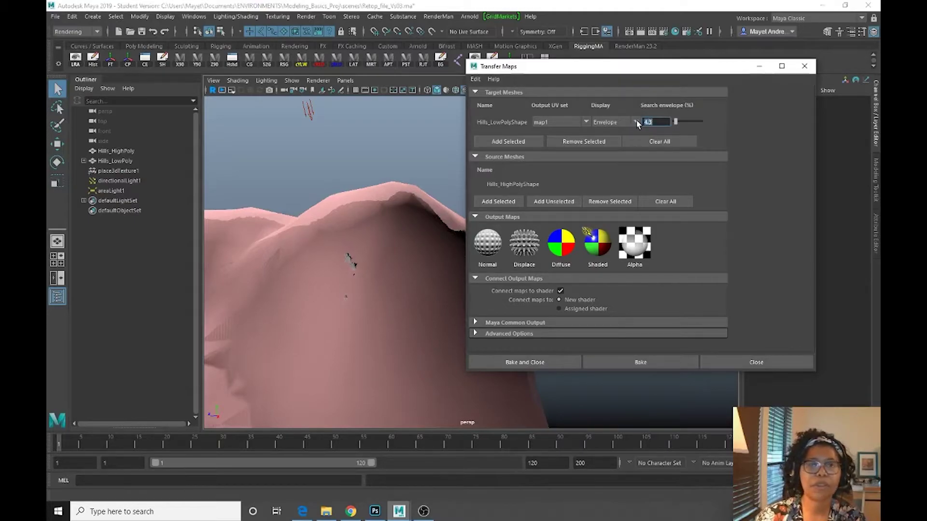
type("4.5")
key("Return")
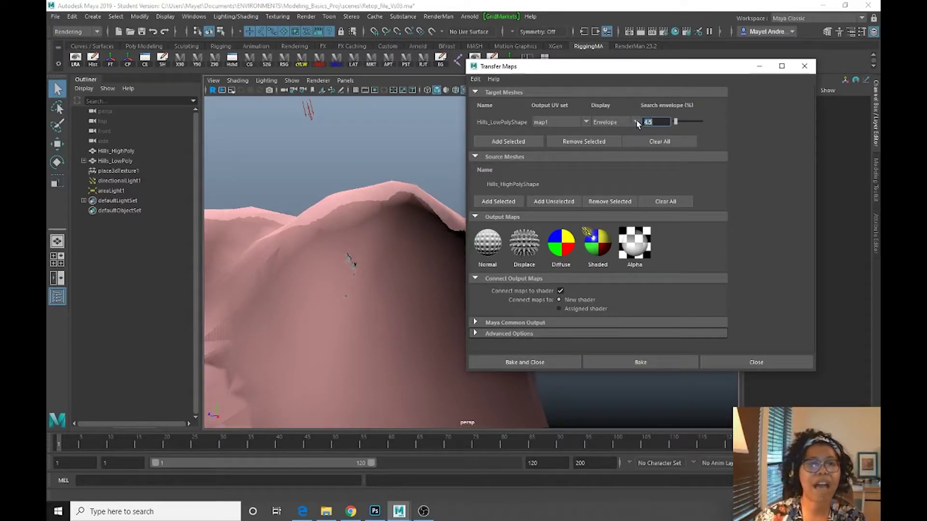
left_click_drag(265, 258, 325, 302, "alt")
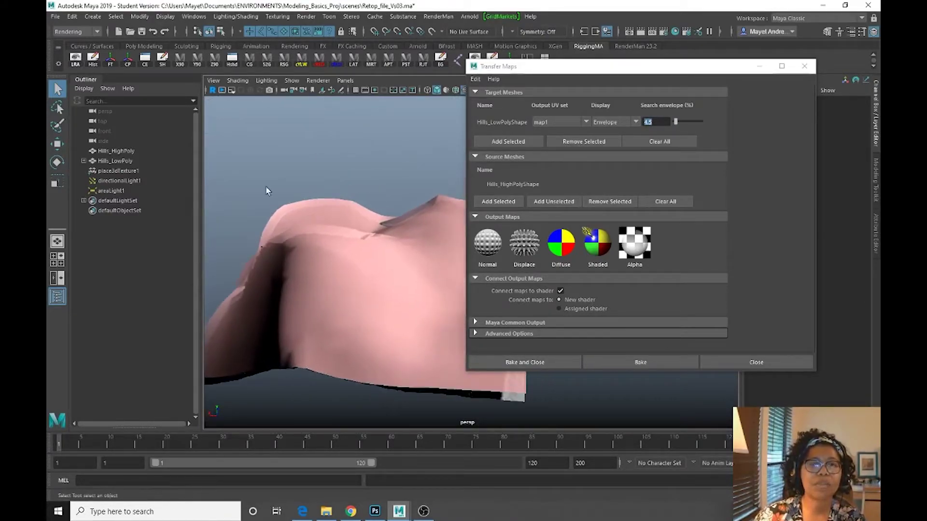
mouse_move(452, 321)
left_mouse_down("alt")
mouse_move(408, 316)
mouse_move(418, 298)
mouse_move(449, 306)
left_mouse_up("alt")
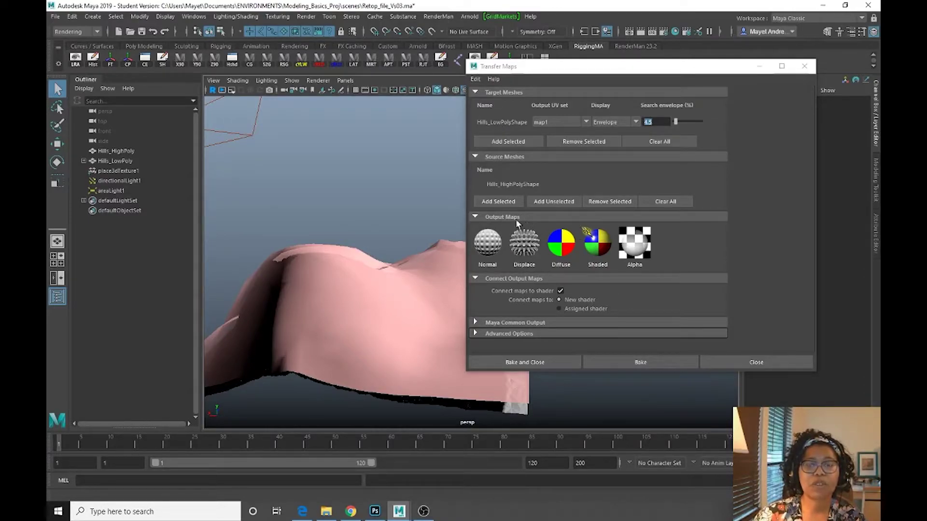
Add a normal map output and name its file NORMAL_Hills in the project's sourceimages folder.
left_click(488, 244)
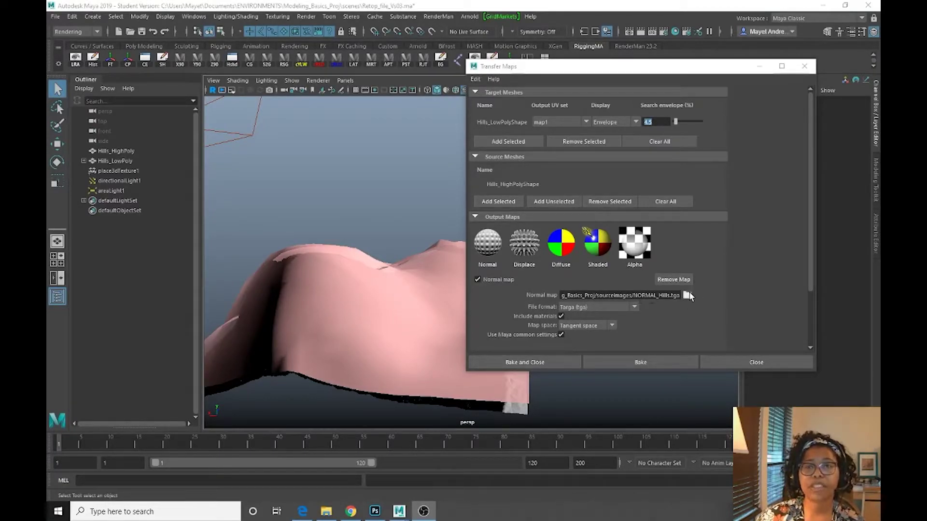
left_click(687, 295)
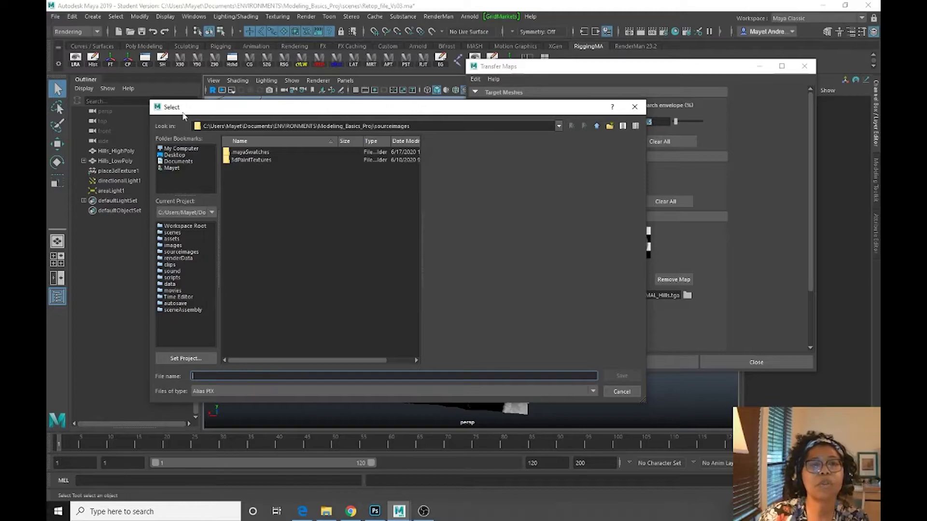
left_click(559, 126)
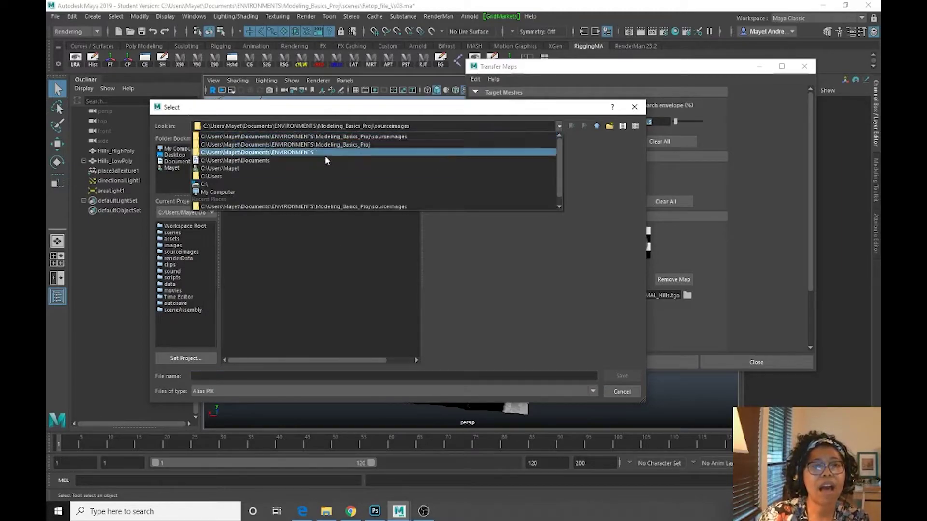
left_click(361, 137)
left_click(236, 377)
type("NO")
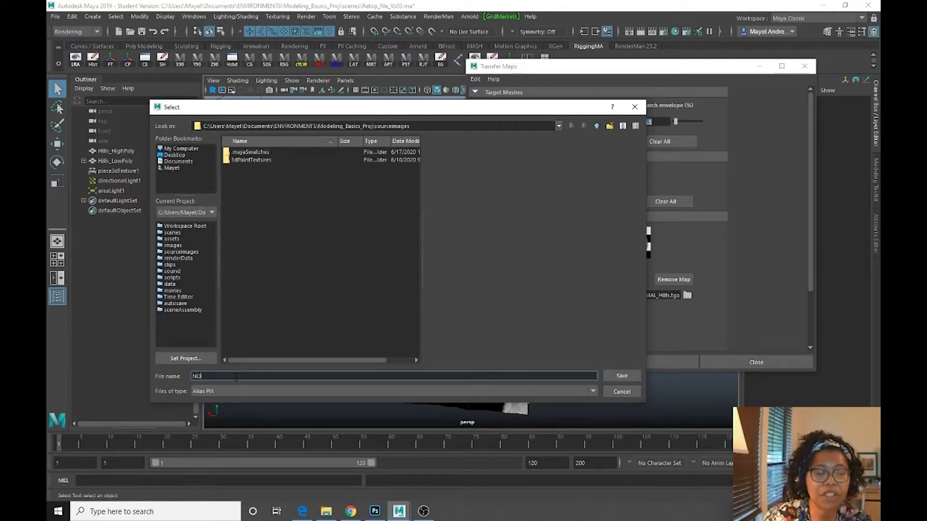
type("RMAL_Hills")
Choose Targa as the file type for the normal map and save the output file location.
left_click(269, 391)
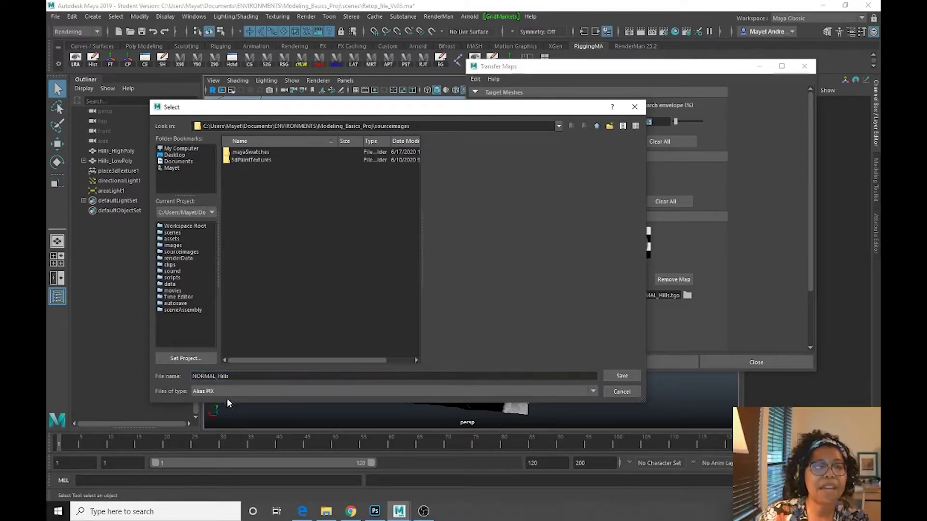
left_click(218, 389)
scroll(217, 434, "down", 5)
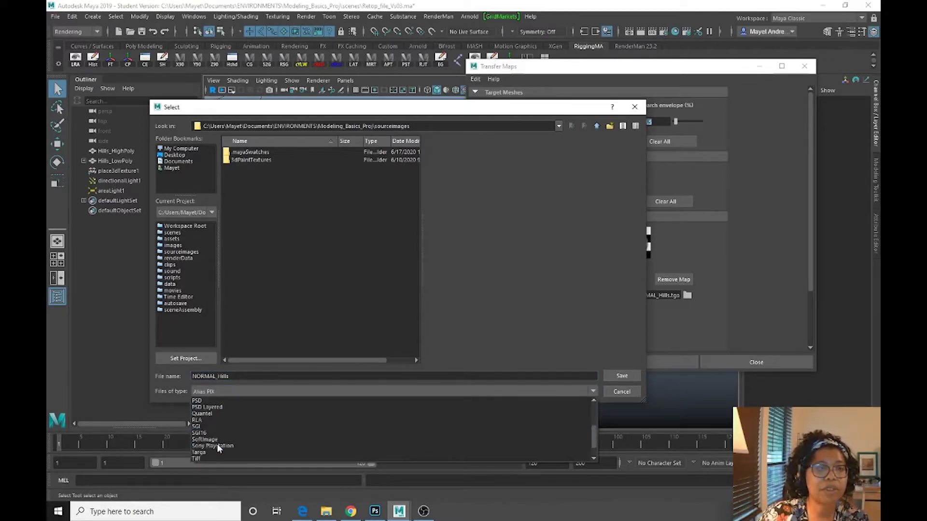
left_click(209, 433)
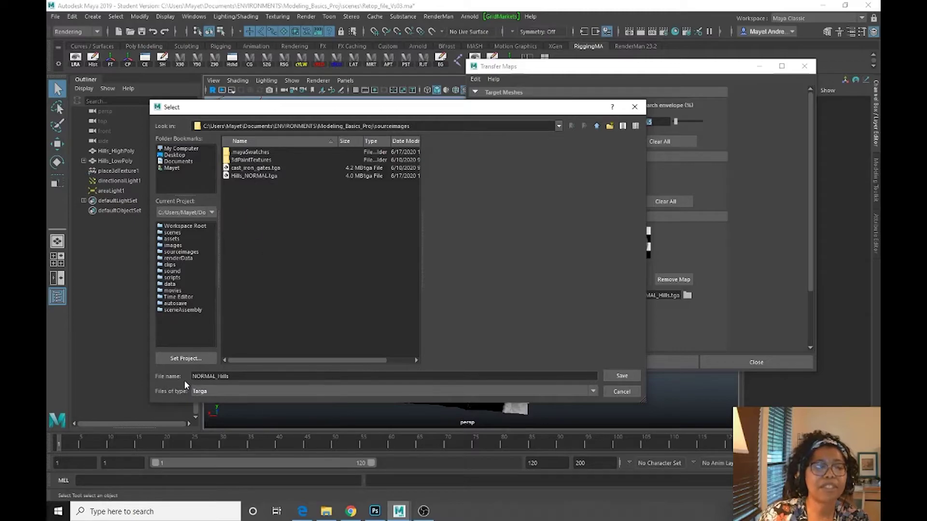
left_click(622, 377)
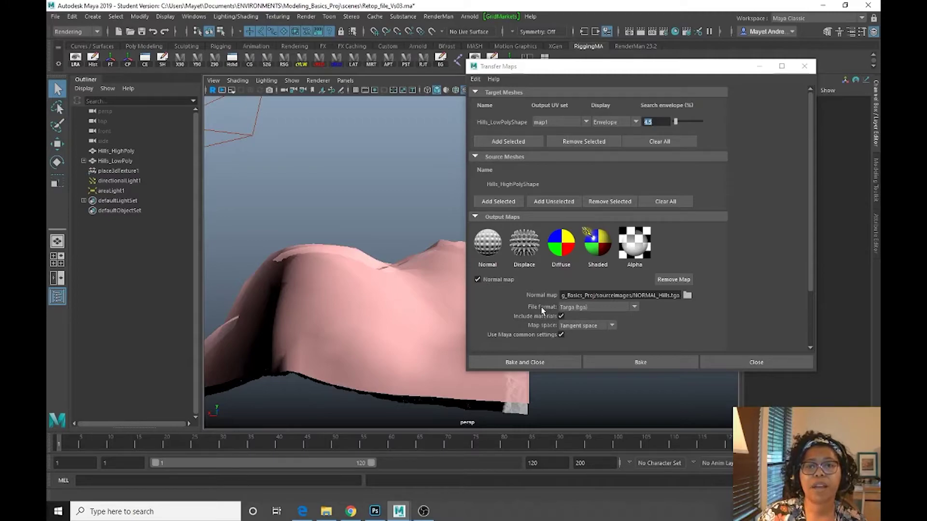
Set the Maya common output to a map width and height of 2048 with Medium (4x4) sampling quality.
scroll(597, 314, "down", 3)
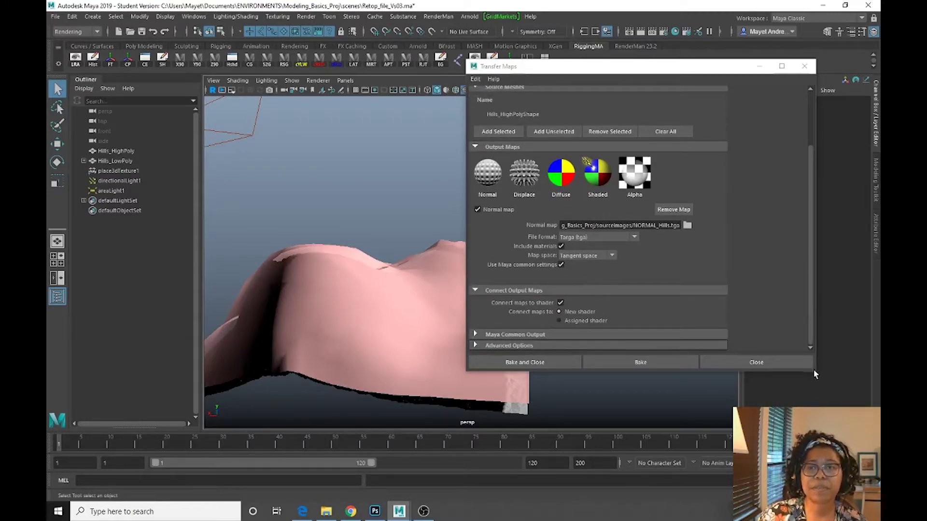
left_click_drag(815, 375, 816, 439)
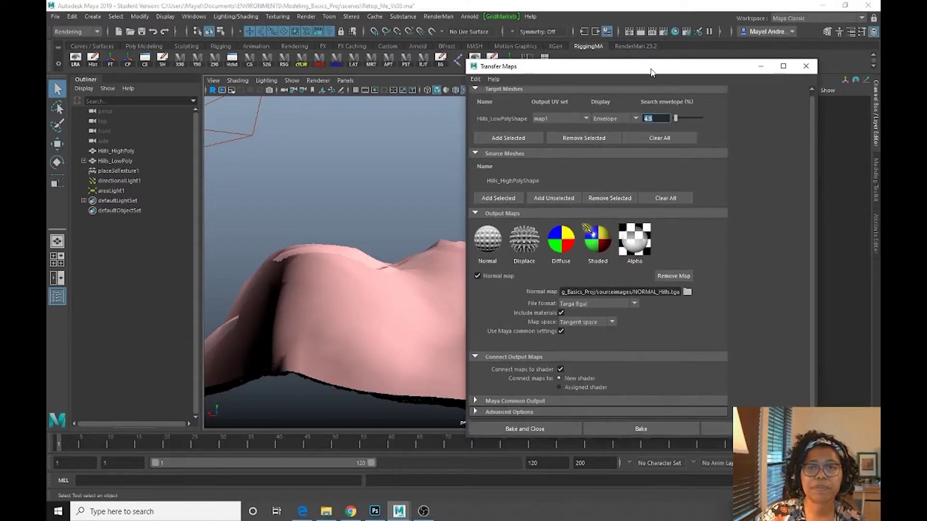
left_click_drag(651, 72, 641, 31)
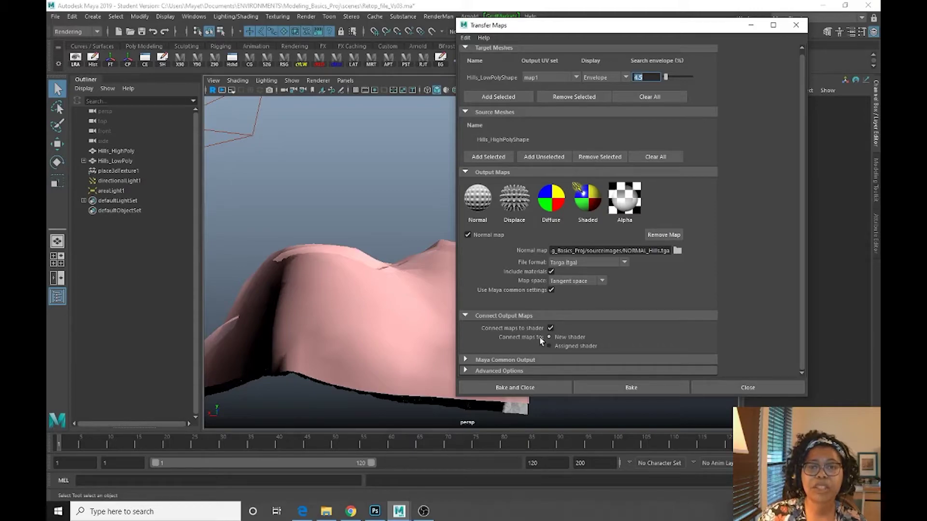
left_click(466, 360)
scroll(615, 339, "down", 3)
scroll(615, 338, "down", 1)
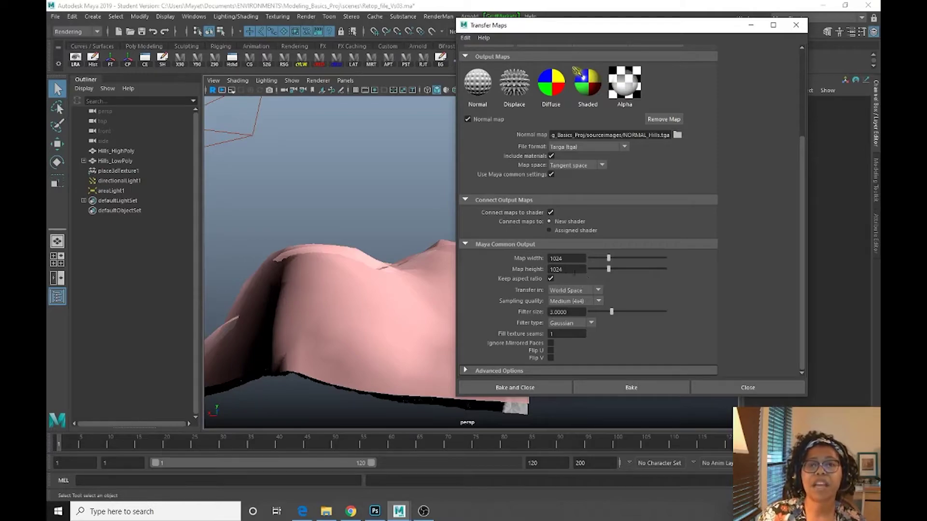
double_click(568, 261)
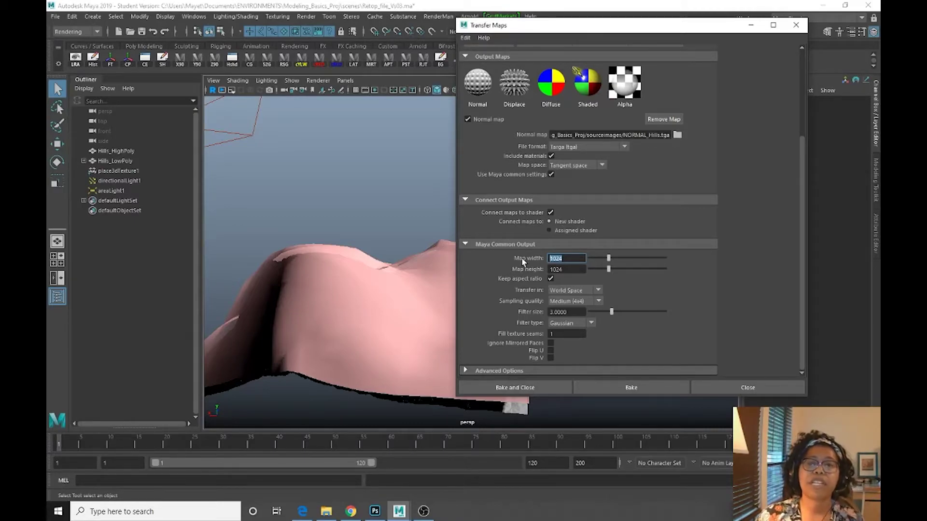
type("2048")
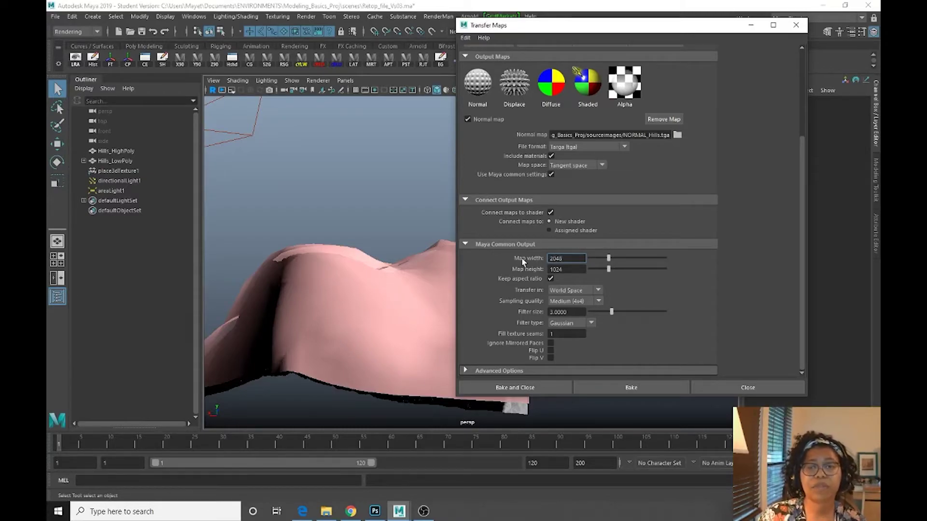
left_click(567, 269)
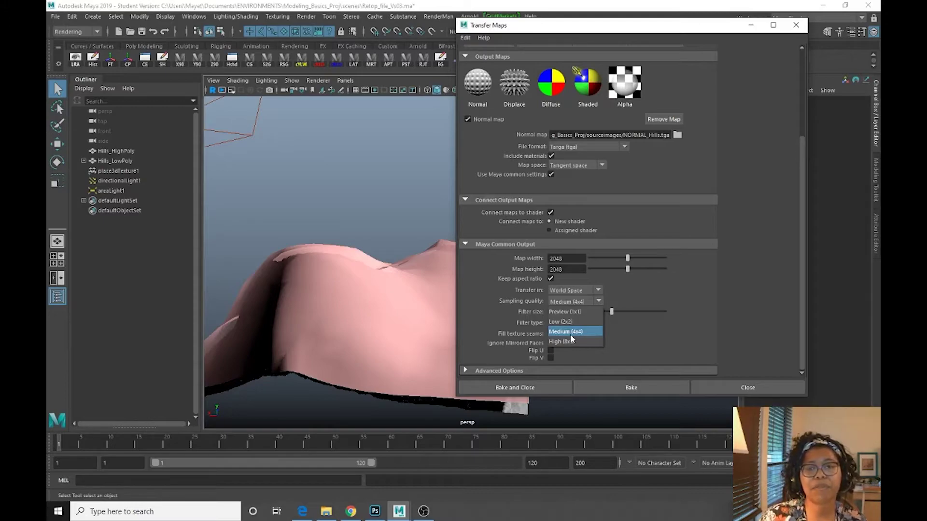
left_click(568, 333)
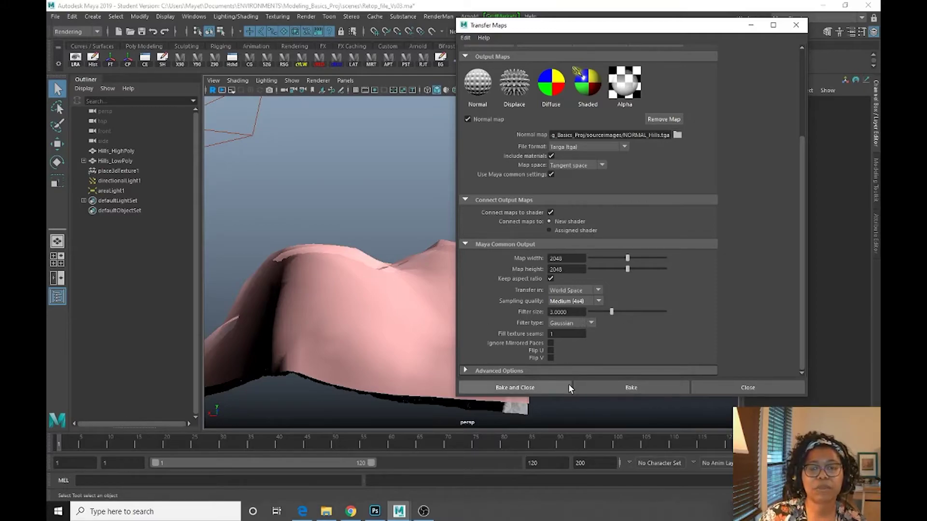
Bake the normal map, close Transfer Maps, and hide Hills_HighPoly to show only the low-poly terrain.
left_click(513, 389)
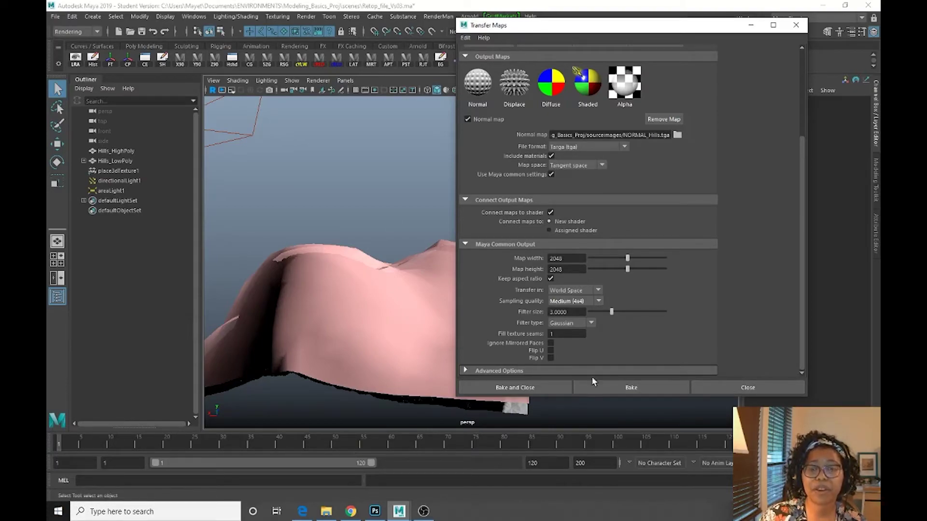
left_click(714, 387)
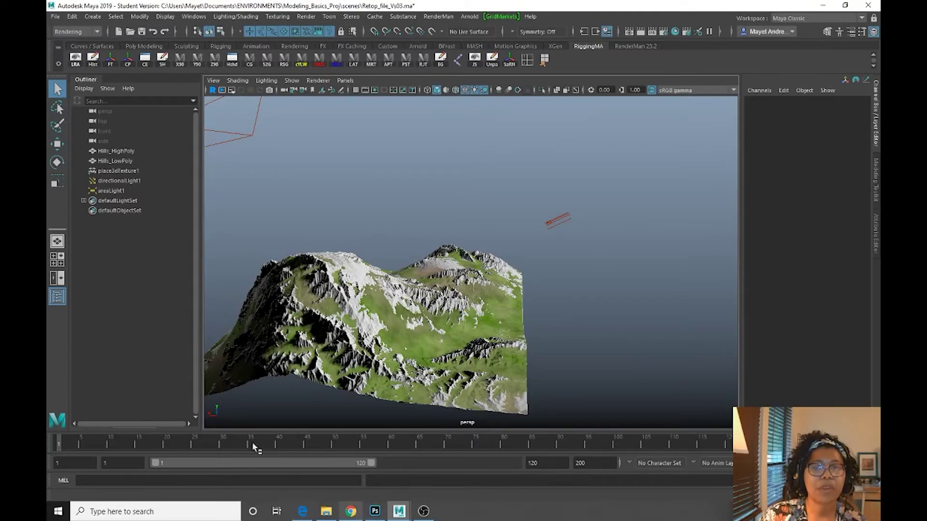
left_click(106, 152)
key("h")
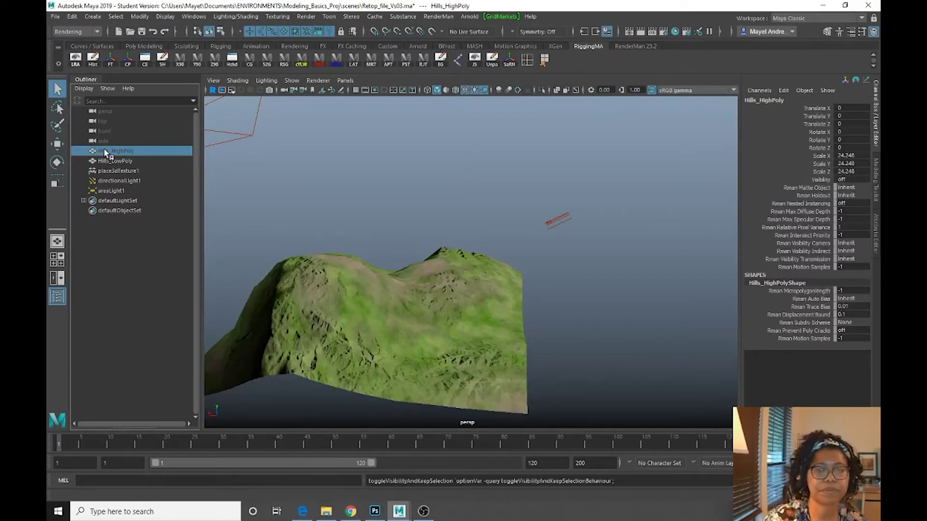
Switch to Photoshop to examine the baked normal map Hills_NORMAL.tga and return to Maya.
left_click(375, 514)
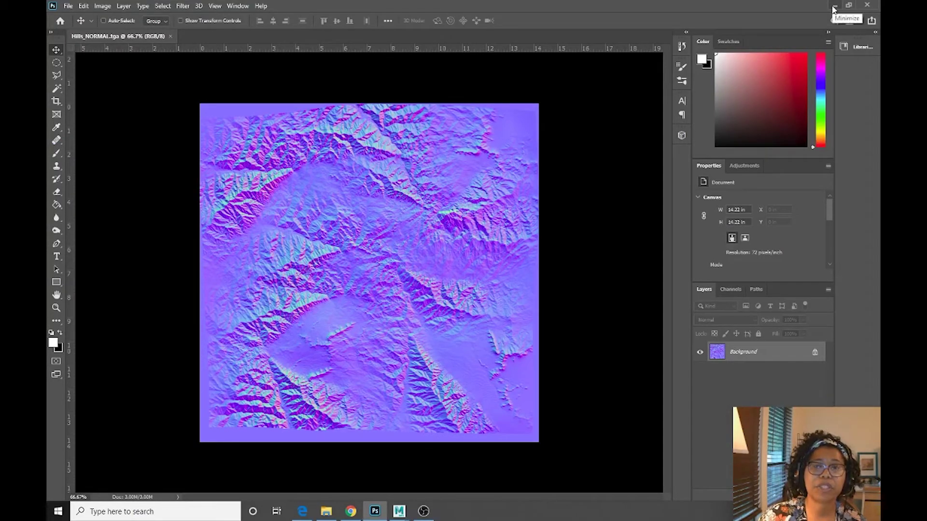
left_click(834, 7)
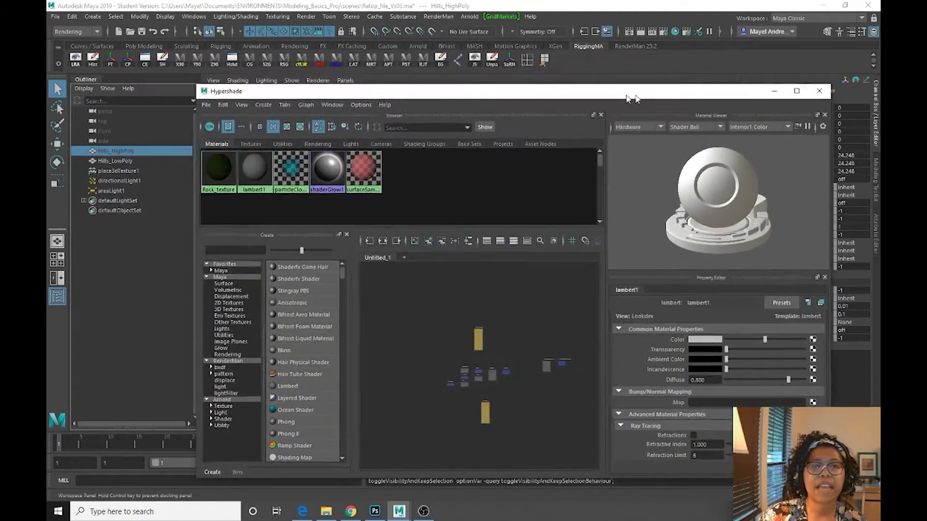
Delete the unused nodes, including the surface sampling envelope shader, in Hypershade and minimize its window.
left_click_drag(629, 99, 582, 82)
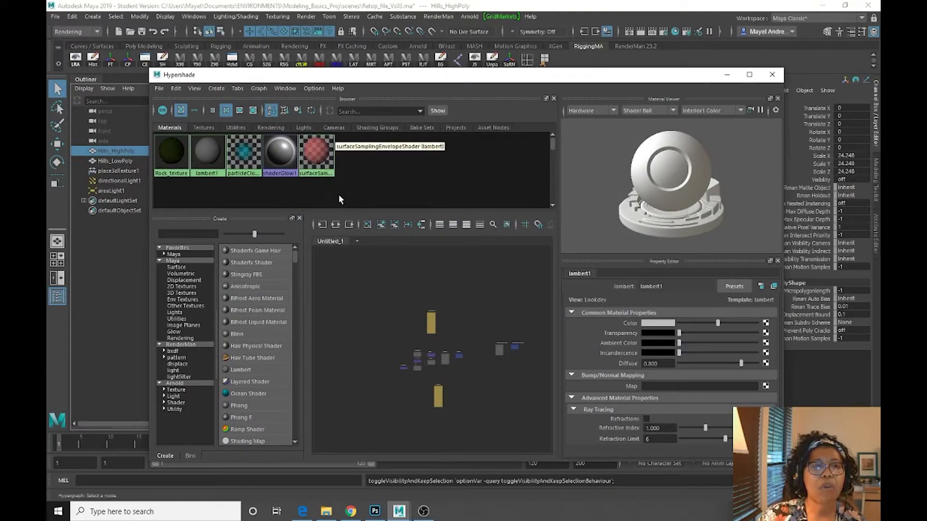
left_click(165, 147)
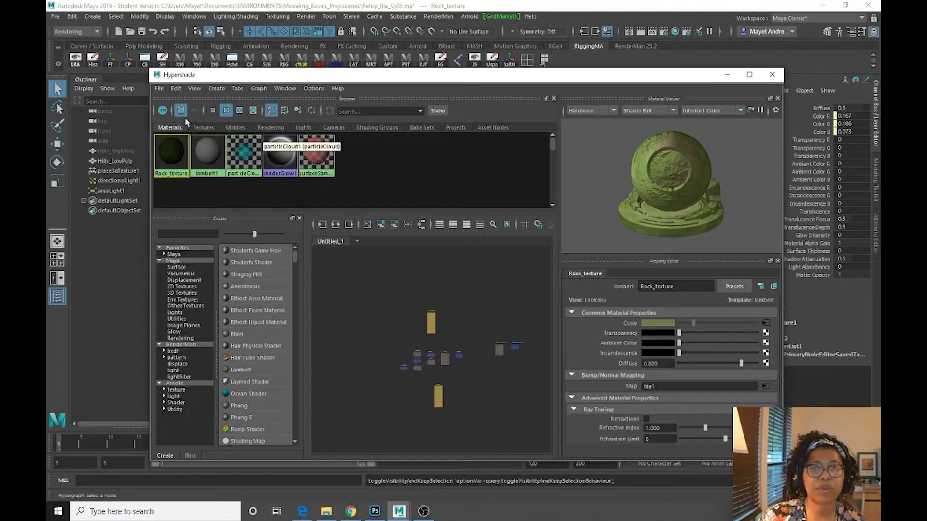
left_click(176, 88)
left_click(180, 73)
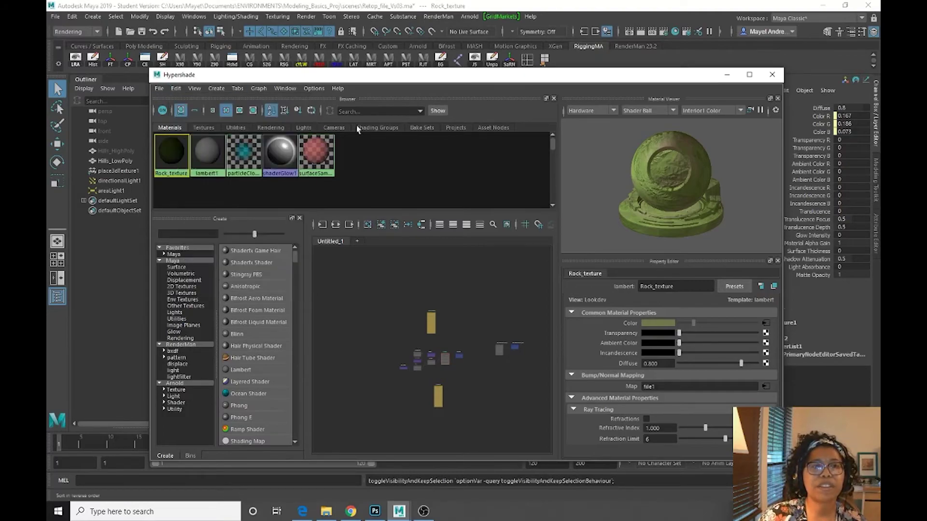
left_click(176, 89)
left_click(184, 117)
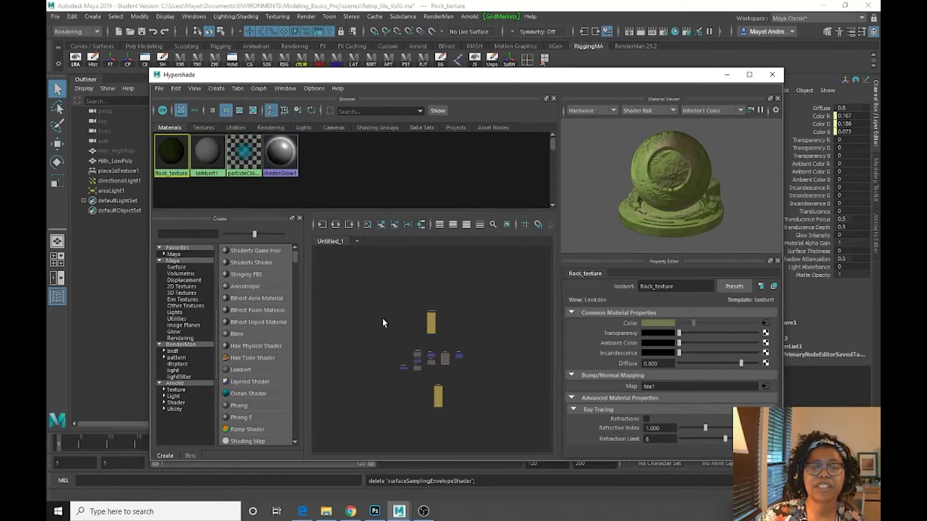
left_click(727, 75)
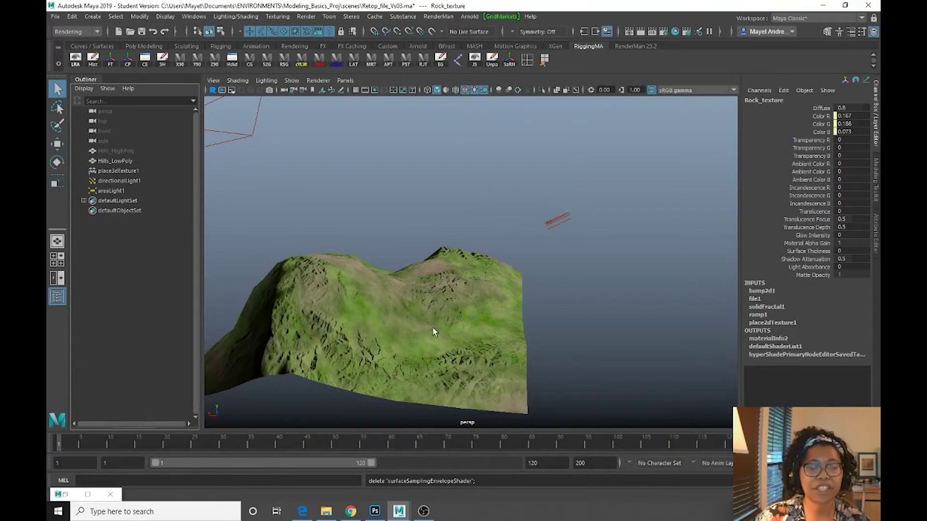
Examine the low-poly terrain from several angles, comparing its plain shaded display with the textured display showing the normal map.
left_click_drag(451, 318, 356, 328, "alt")
middle_click_drag(569, 343, 459, 364, "alt")
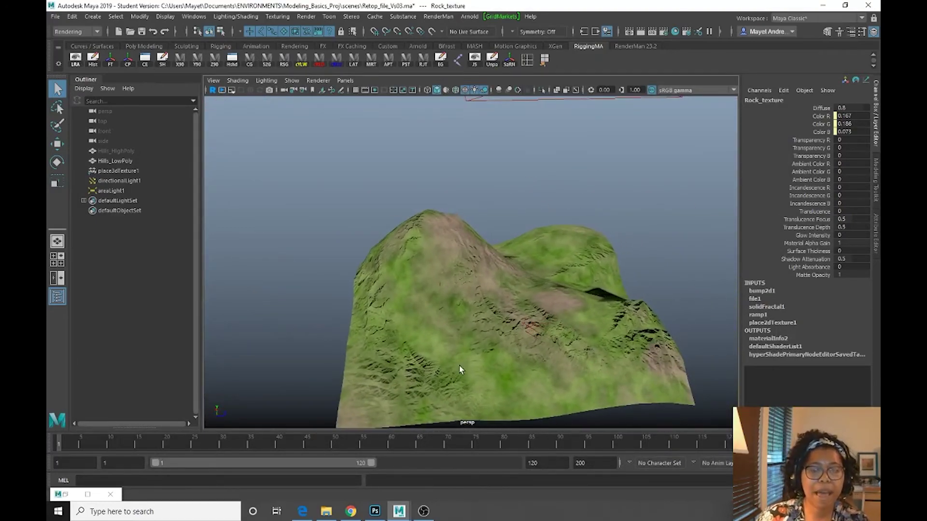
key("5")
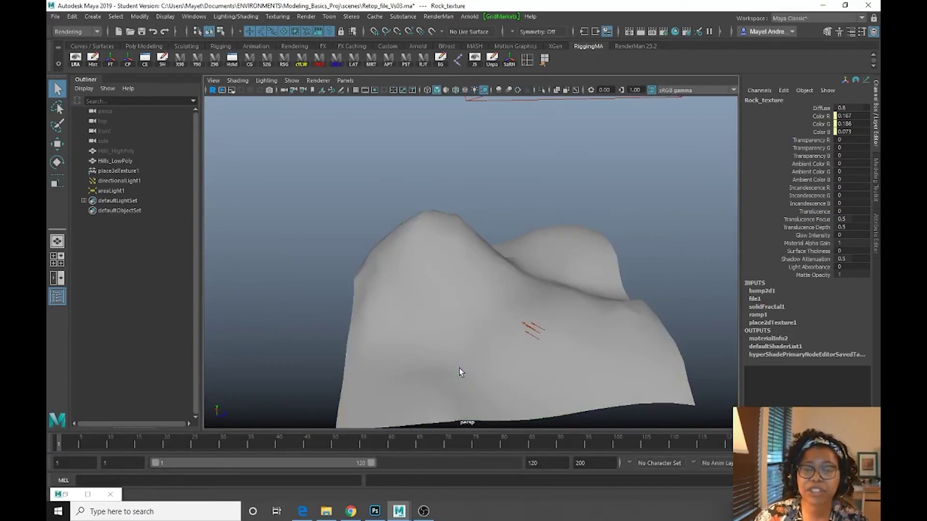
mouse_move(624, 316)
left_mouse_down("alt")
mouse_move(548, 313)
mouse_move(548, 304)
left_mouse_up("alt")
key("f")
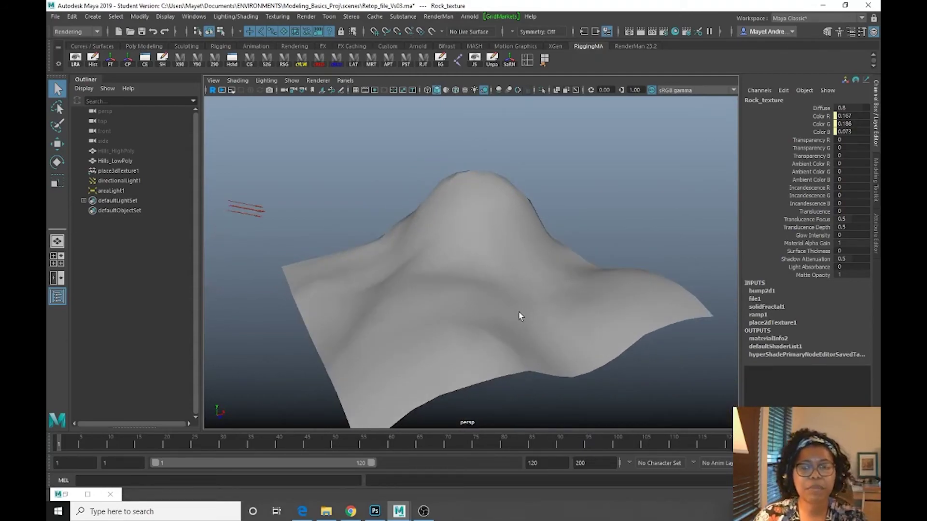
key("6")
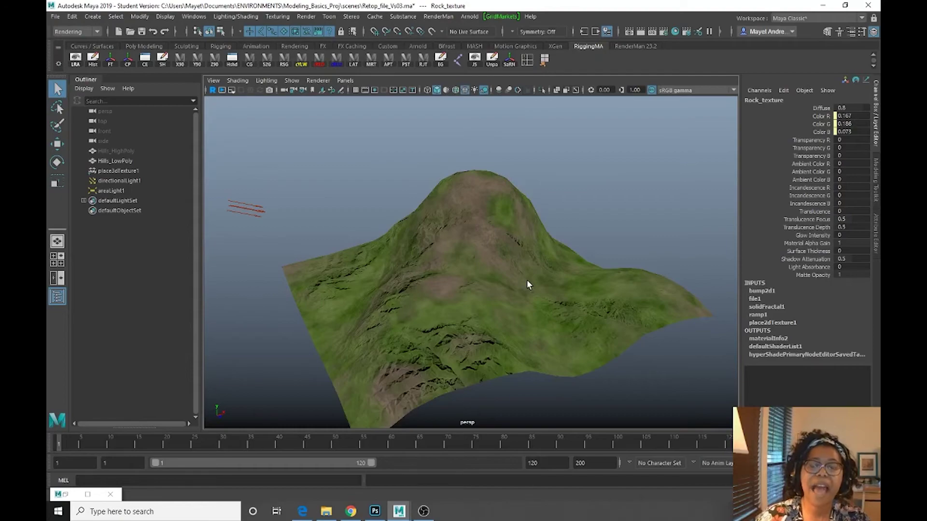
left_click_drag(440, 317, 467, 344, "alt")
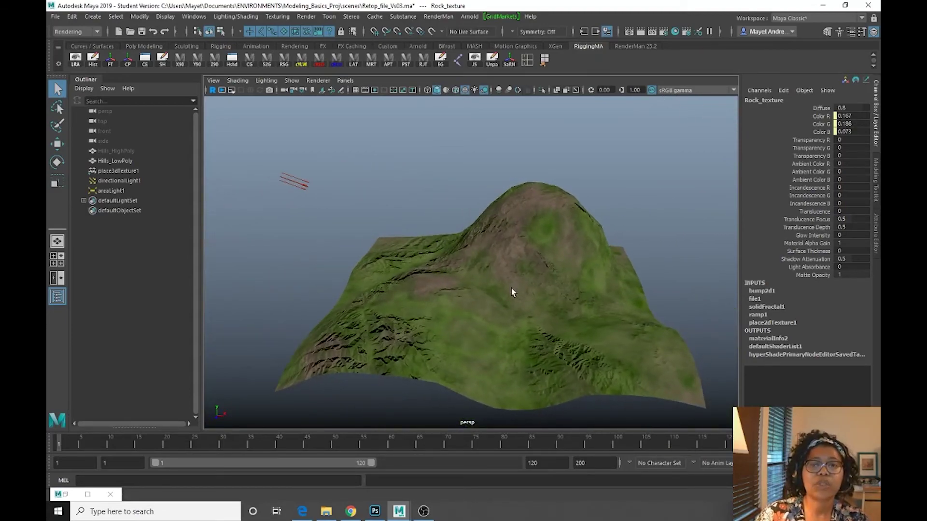
left_click_drag(452, 390, 399, 314, "alt")
left_click_drag(583, 306, 566, 279, "alt")
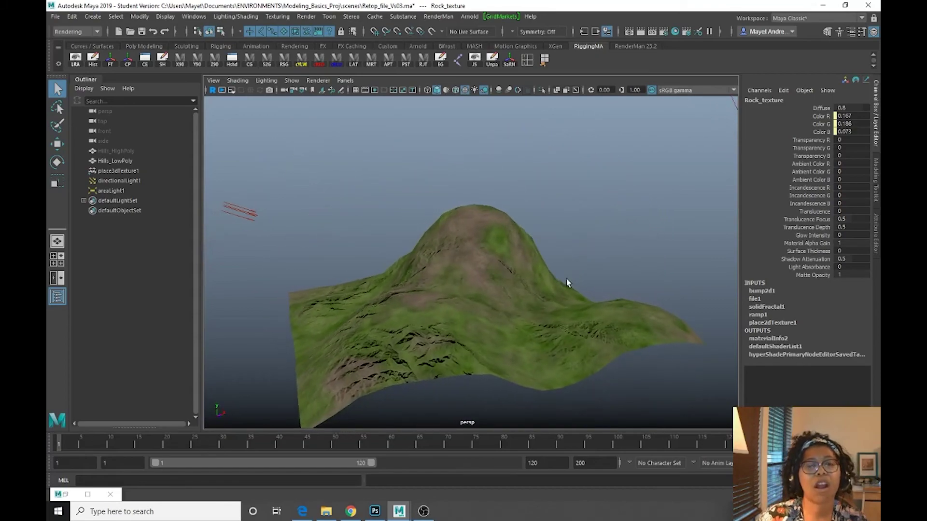
key("XF86AudioLowerVolume")
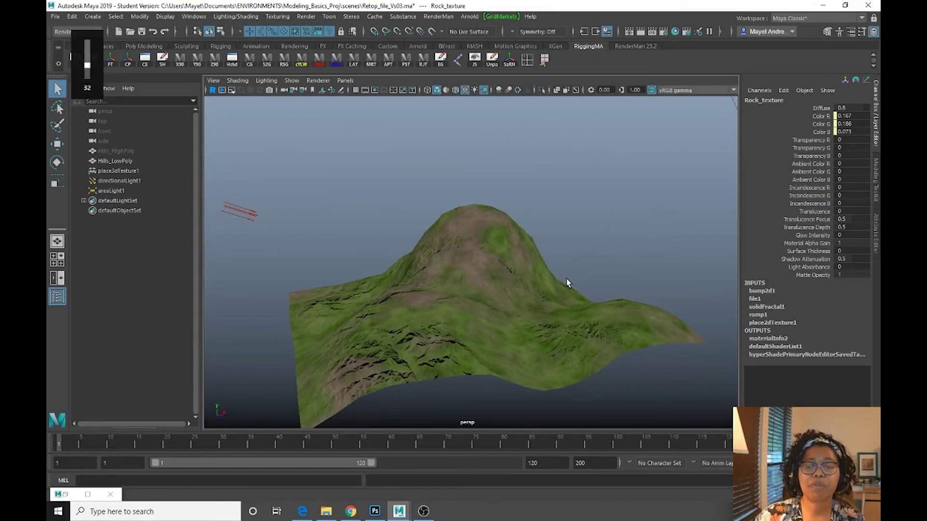